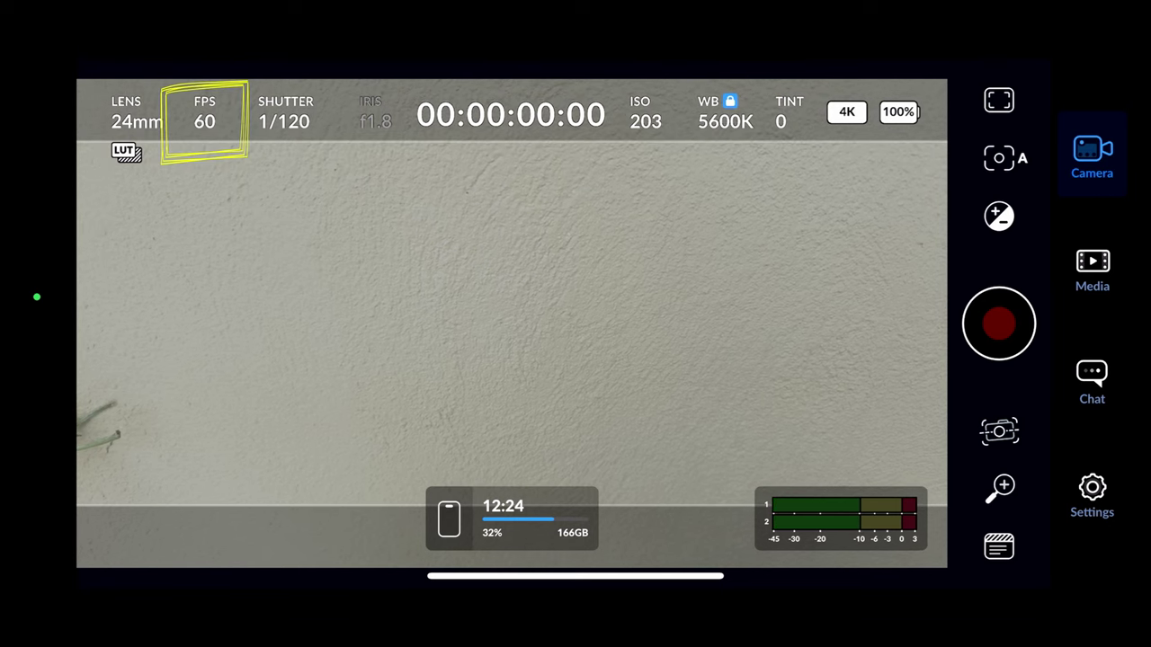
Step: Set Blackmagic Camera's video stabilization to Cinematic for the 60 fps recording
left_click(999, 432)
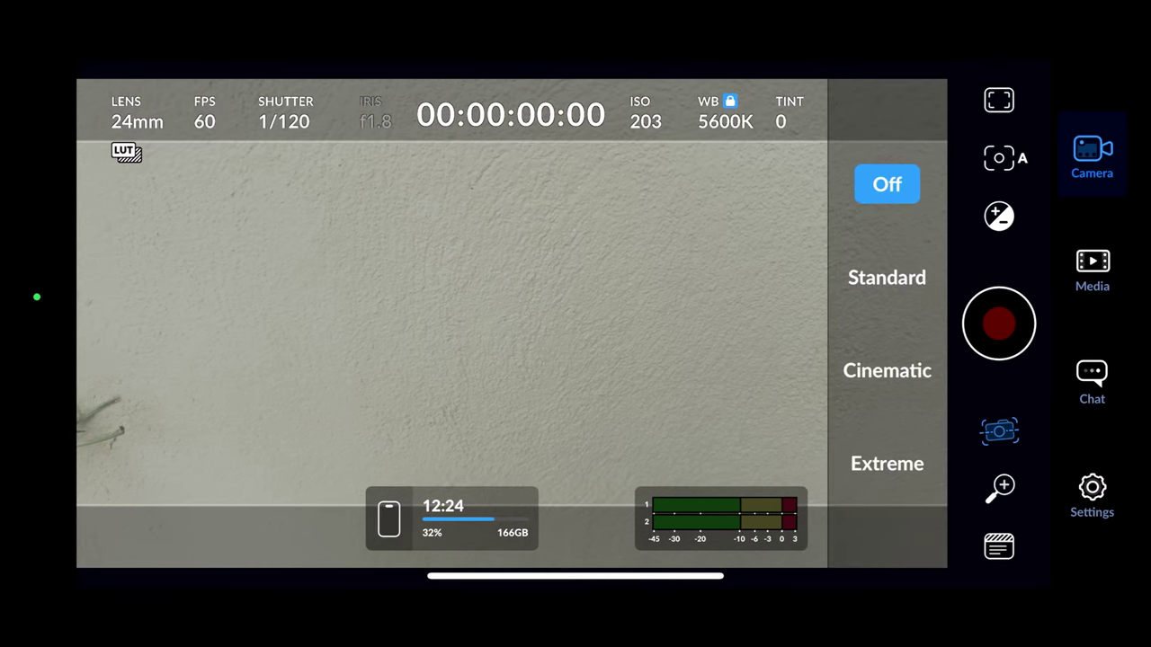
left_click(887, 371)
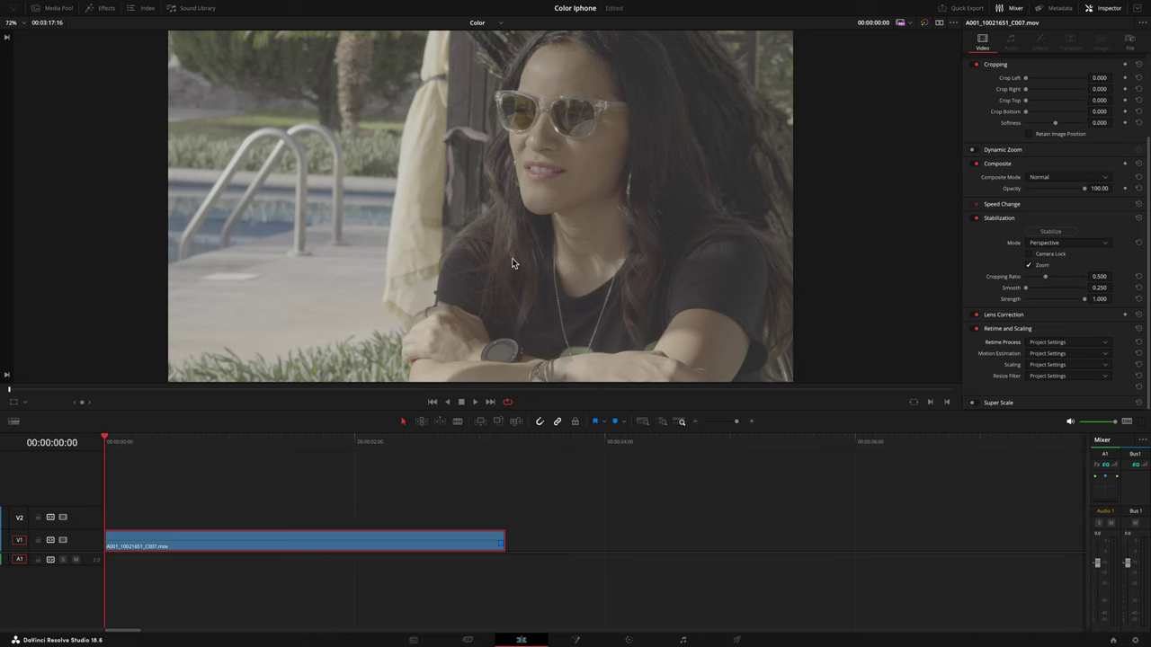
Step: Preview the poolside clip, then change its speed to 50% with Ripple Timeline
key("space")
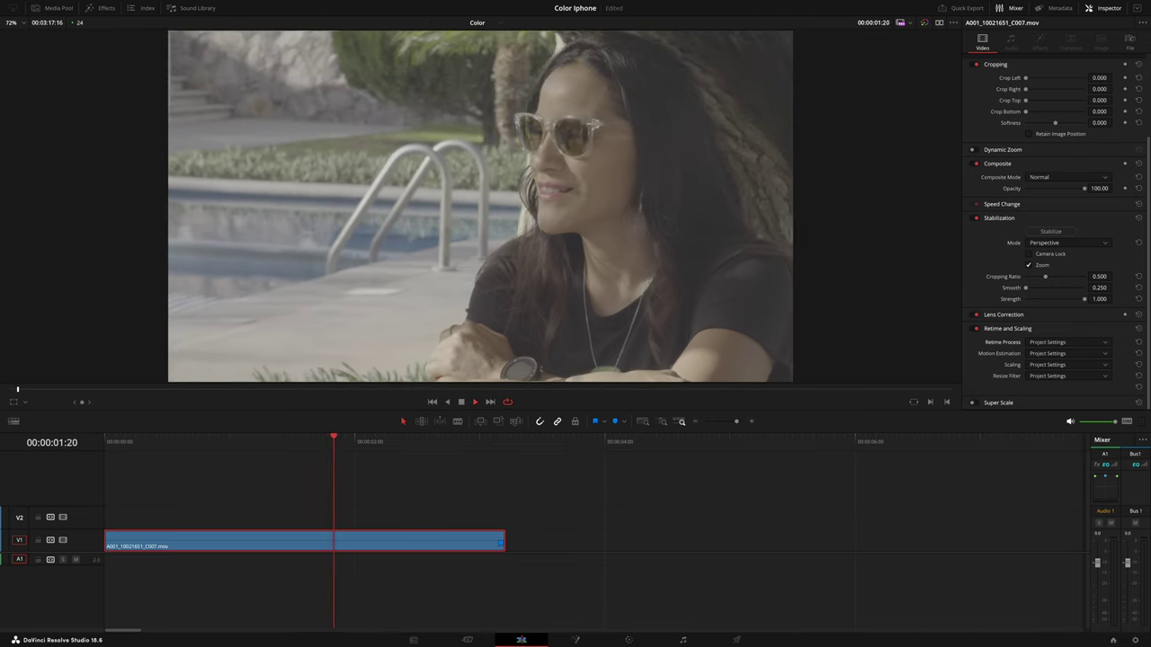
key("space")
key("r")
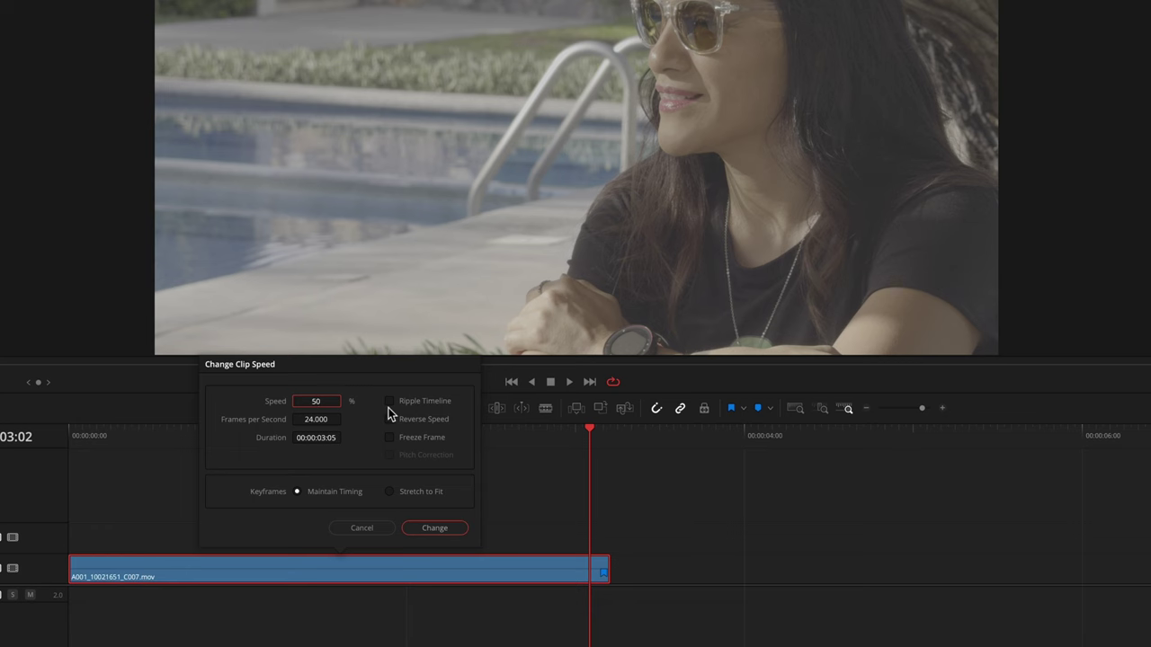
left_click(389, 402)
left_click(428, 528)
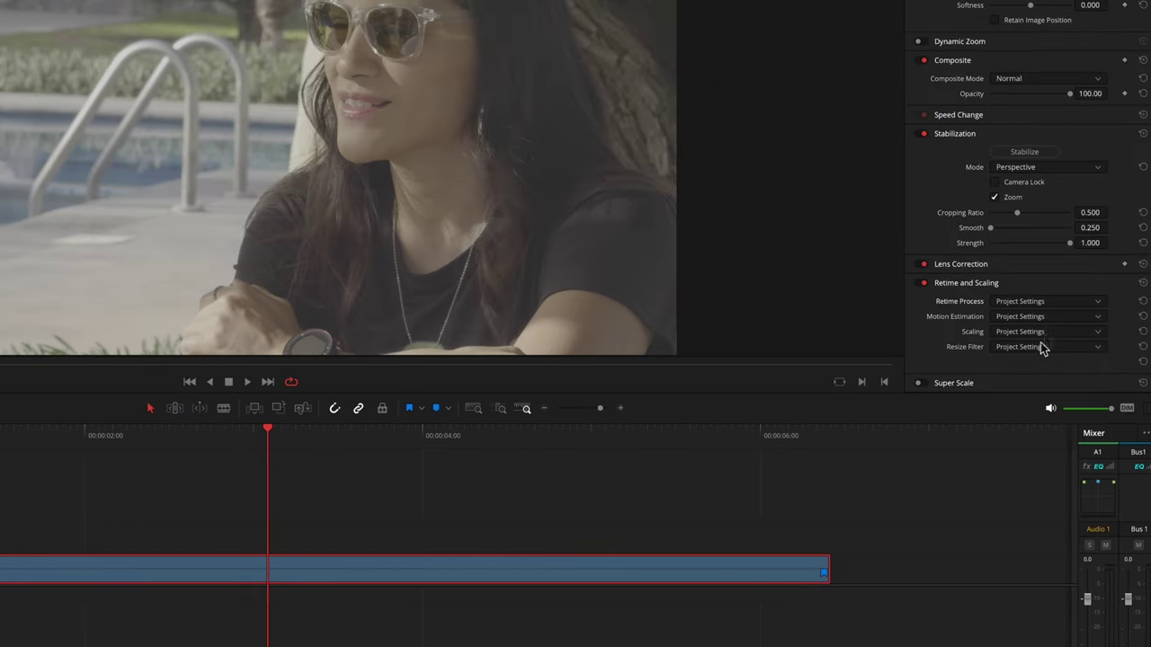
Step: Set the clip's Retime Process to Optical Flow and Motion Estimation to Enhanced Better
left_click(1061, 303)
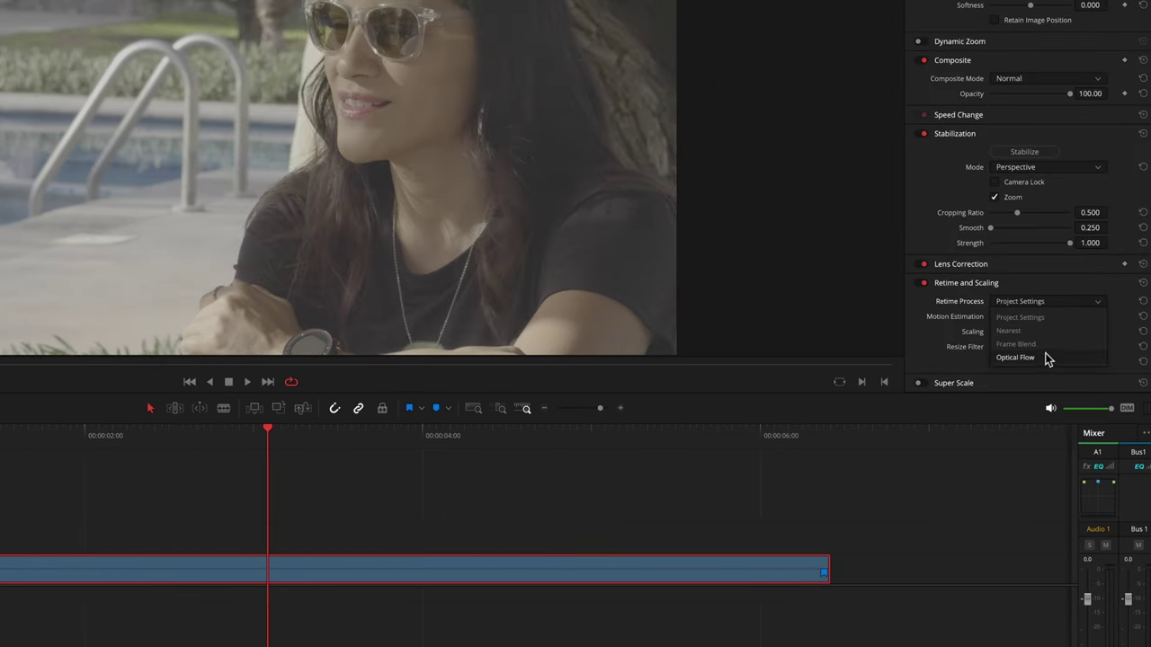
left_click(1047, 358)
left_click(1048, 316)
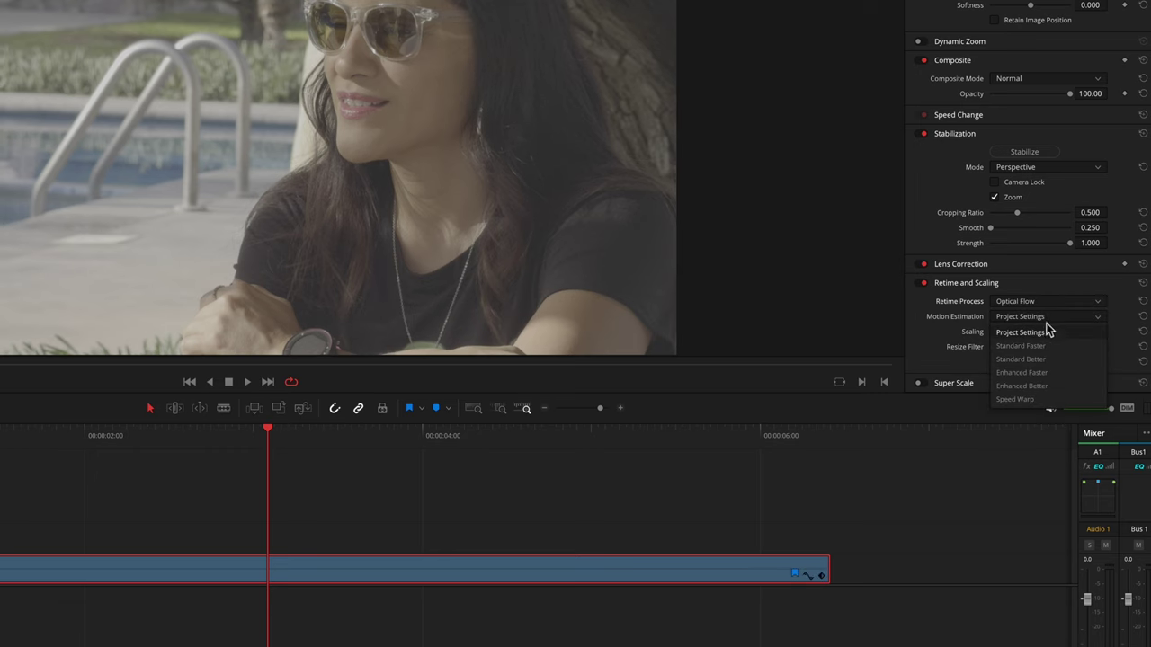
left_click(1040, 386)
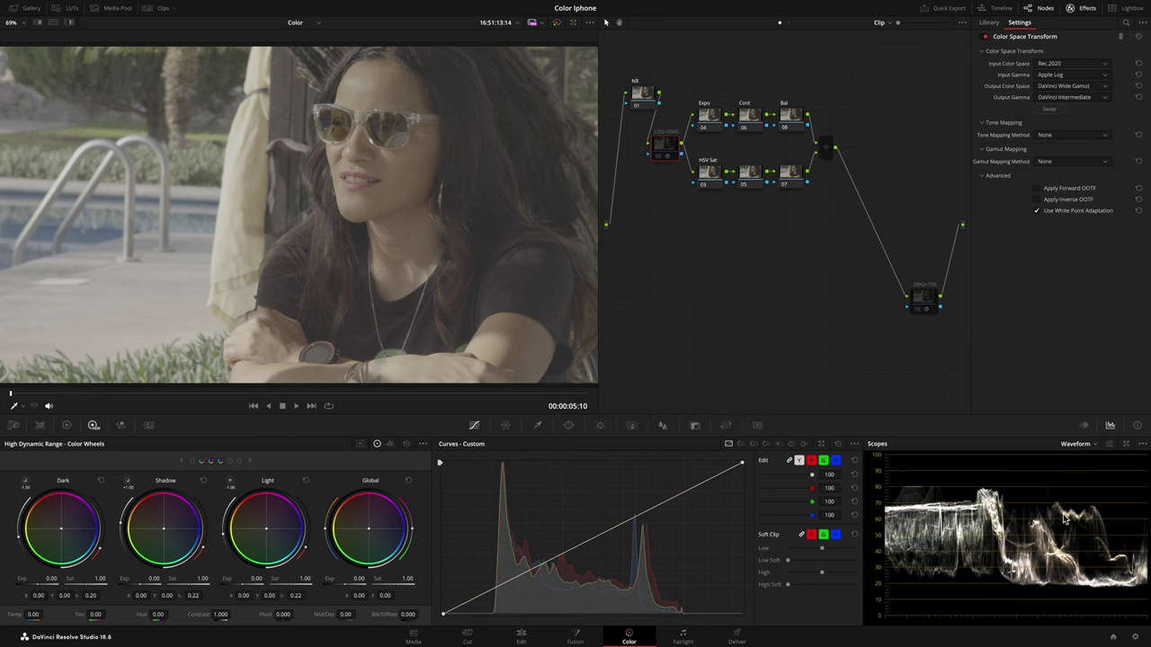
Step: Review Project Settings Color Management without changes, then enable the LOG>DWG transform node
left_click(1136, 637)
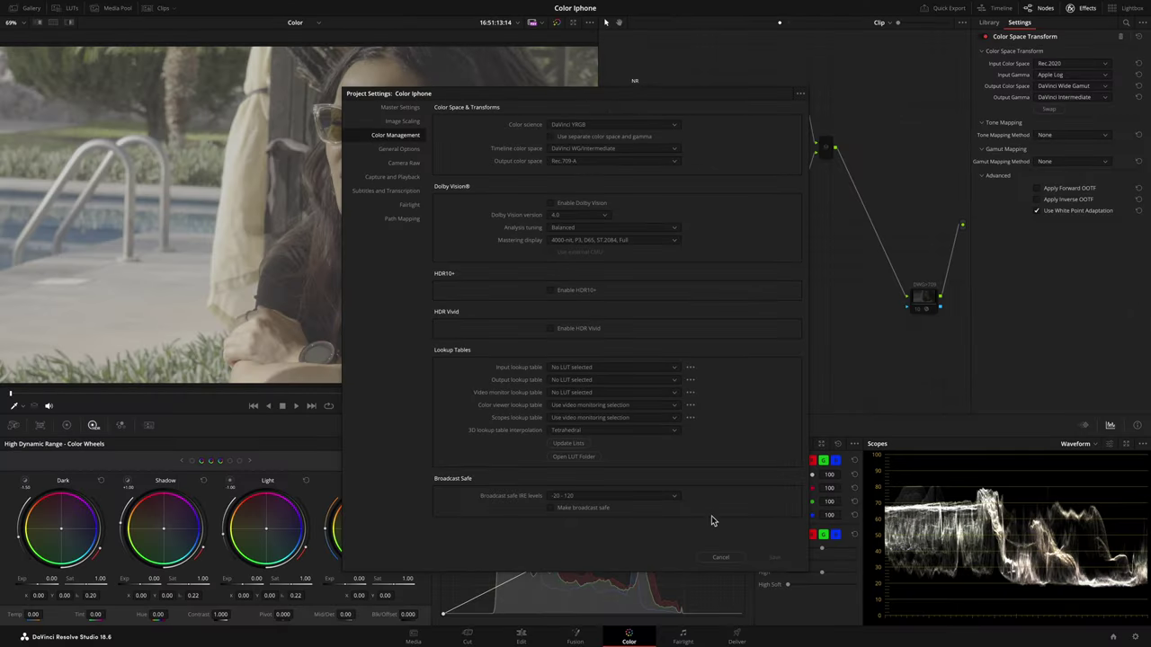
left_click(717, 556)
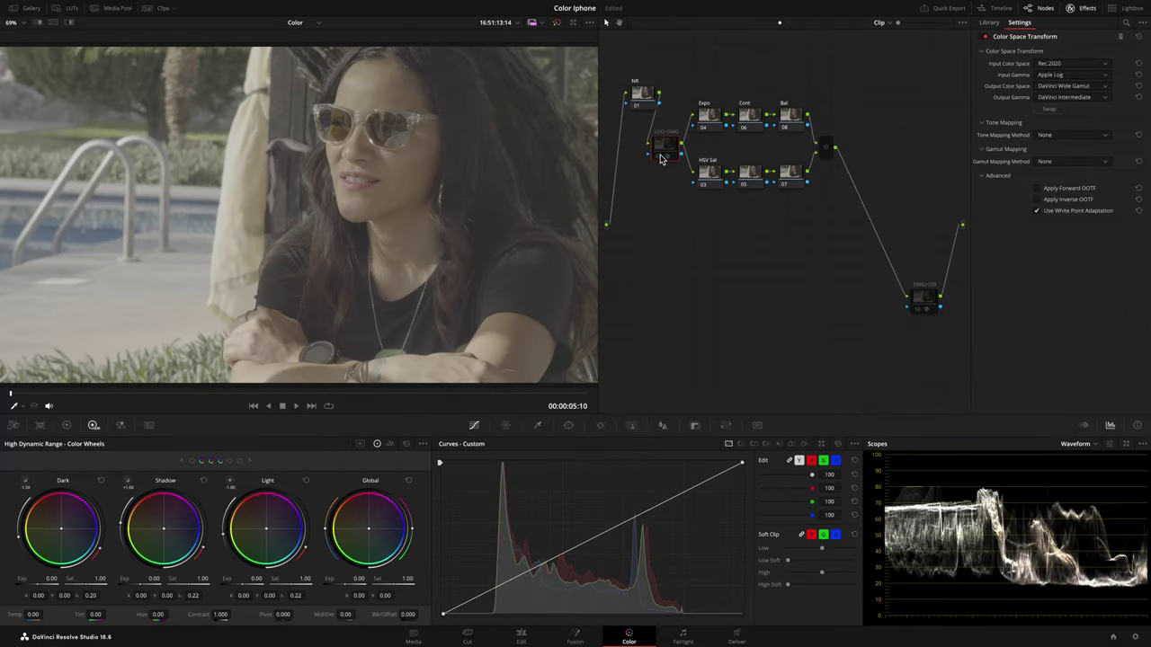
left_click(661, 158)
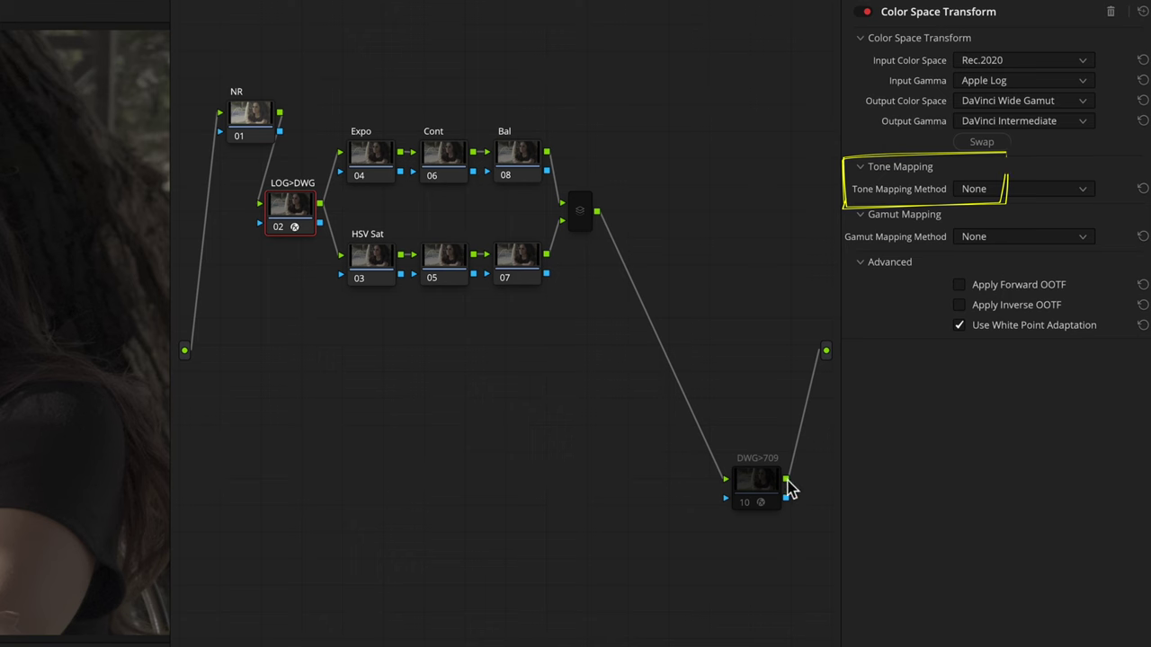
Step: Set the DWG>709 node to convert DaVinci Wide Gamut to Rec.709/Rec.709-A with Luminance Mapping
left_click(751, 506)
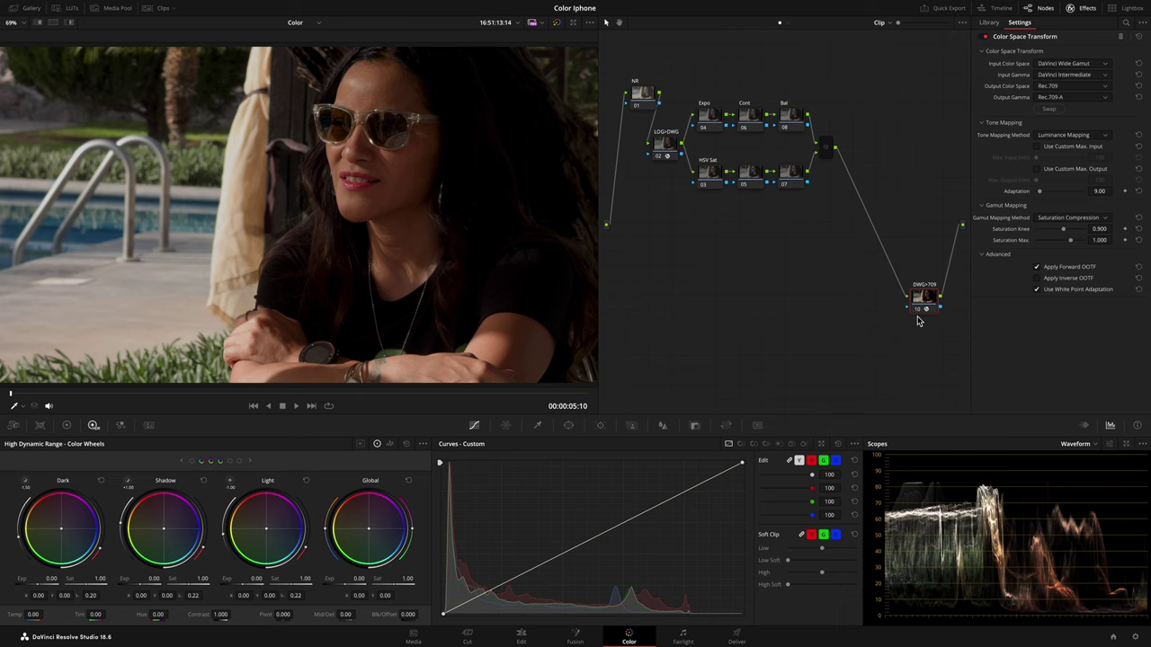
Step: Insert a new serial node before DWG>709 and apply Dehancer Pro to it
key("shift+s")
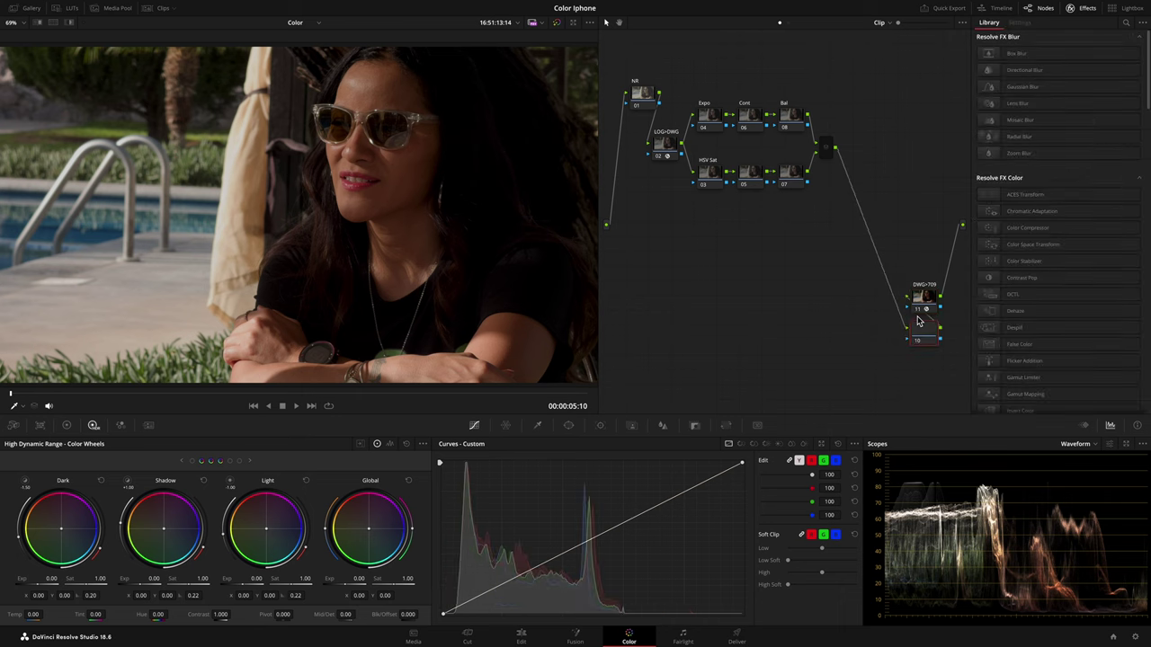
left_click_drag(923, 331, 866, 298)
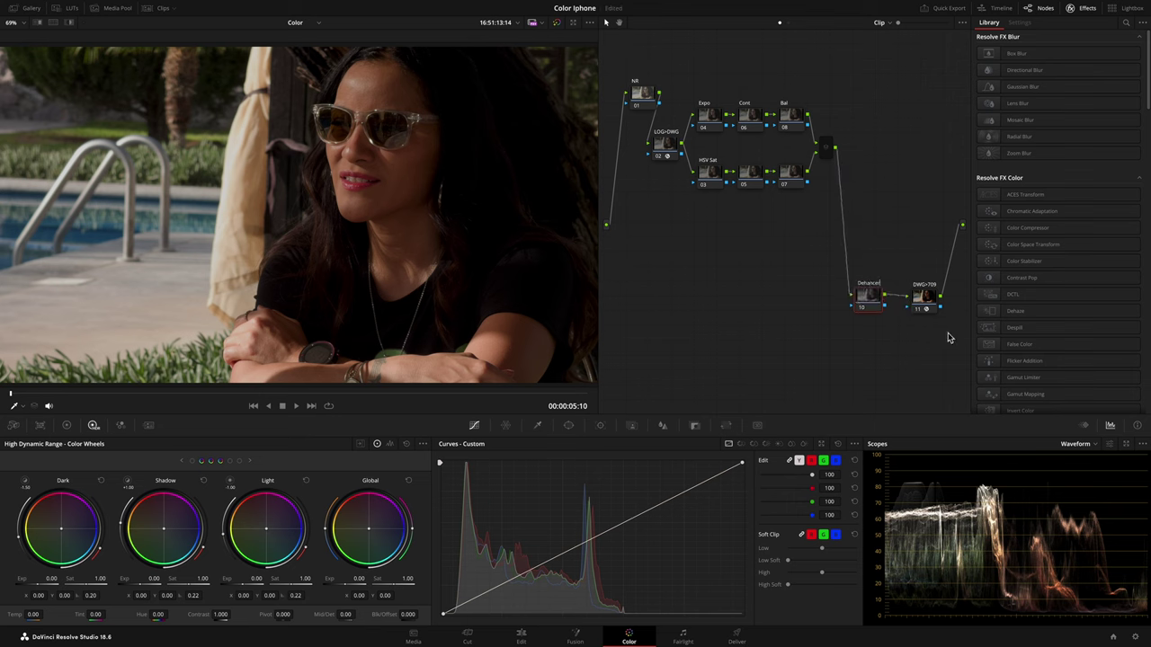
scroll(1043, 374, "down", 15)
left_click_drag(989, 381, 866, 299)
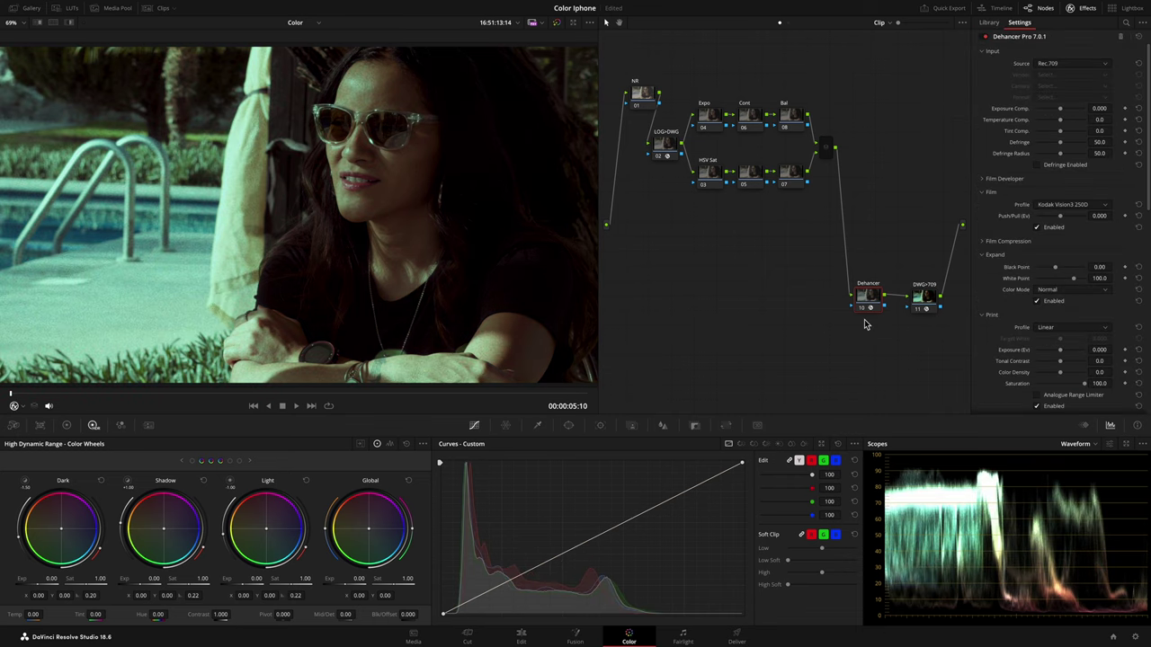
Step: Set Dehancer to DVR WG/Intermediate source, Kodachrome 64 film, Kodak 2383 print, grain off
left_click(1028, 58)
left_click(1031, 156)
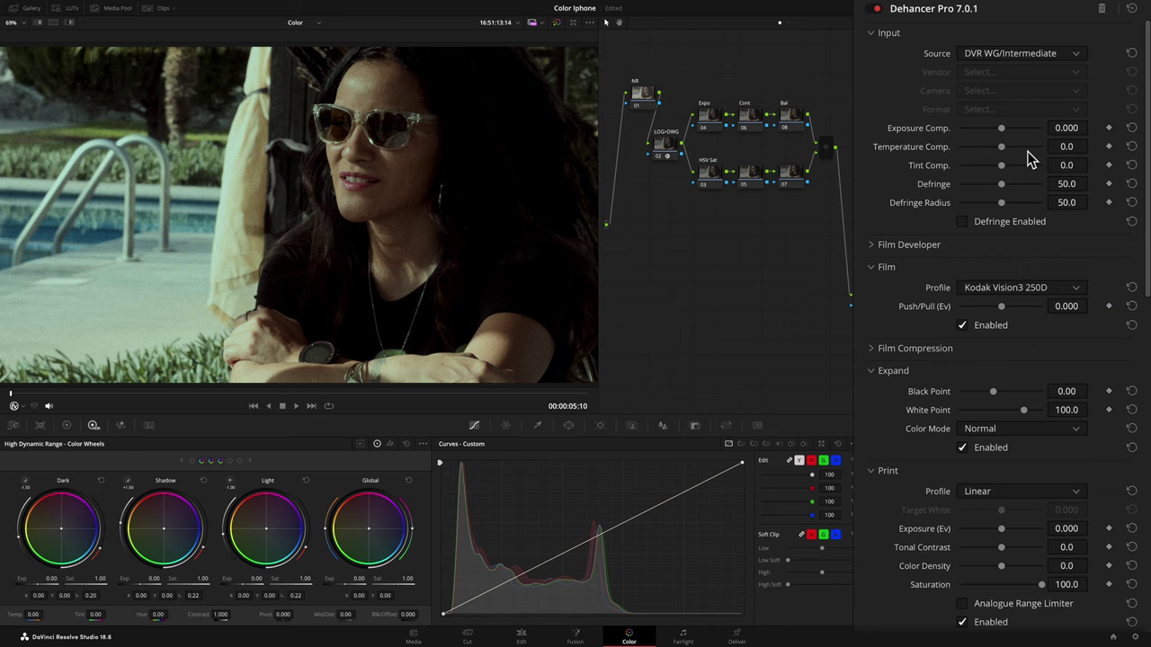
scroll(1007, 342, "down", 5)
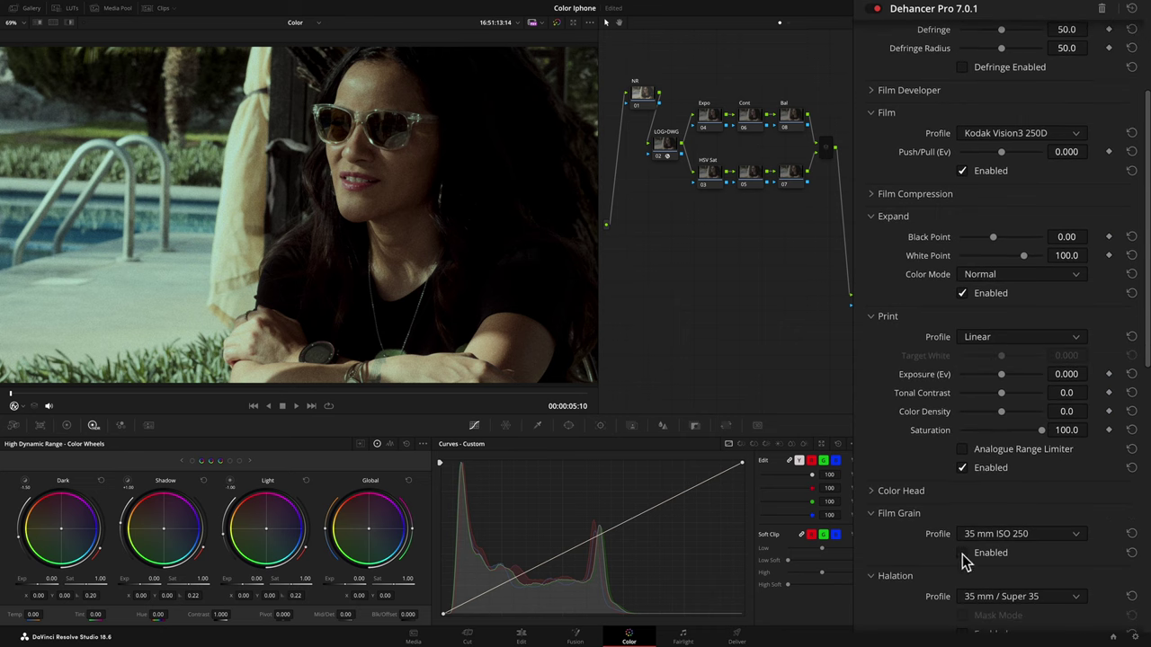
left_click(962, 553)
left_click(1066, 135)
scroll(1040, 228, "up", 3)
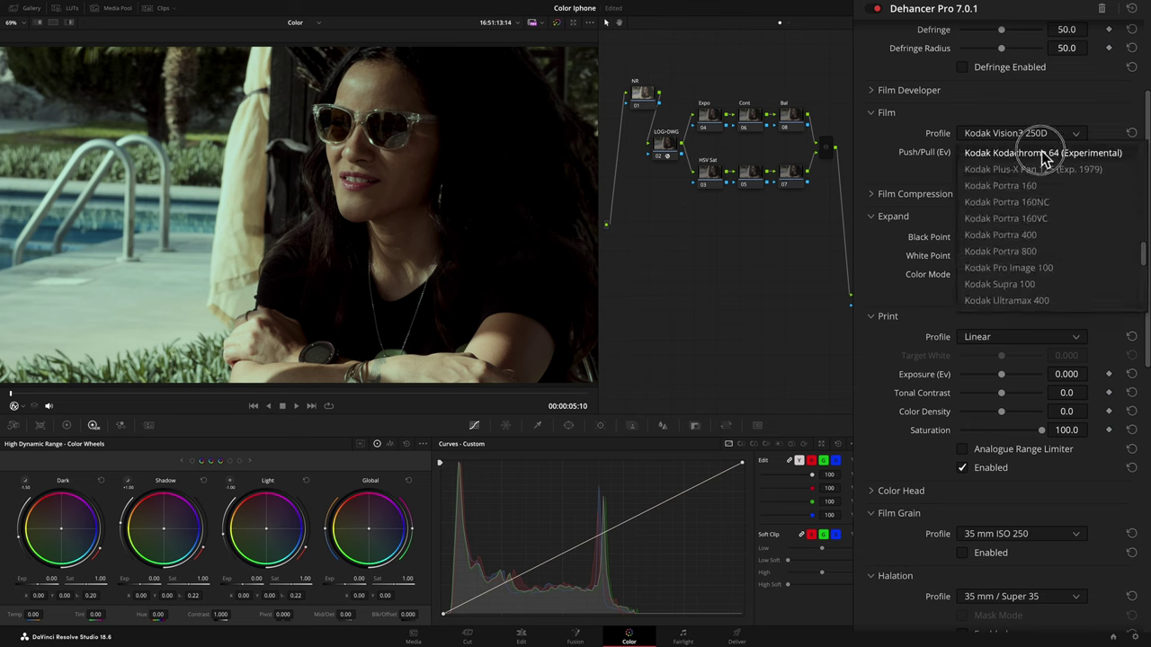
left_click(1041, 154)
left_click(1030, 336)
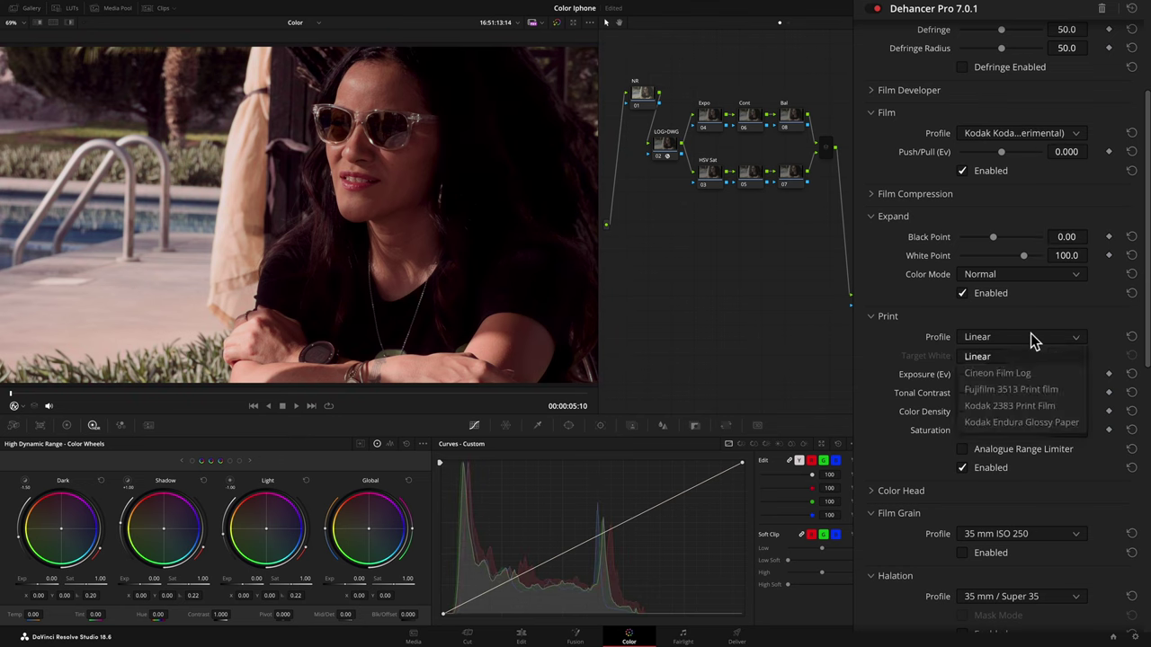
left_click(1020, 405)
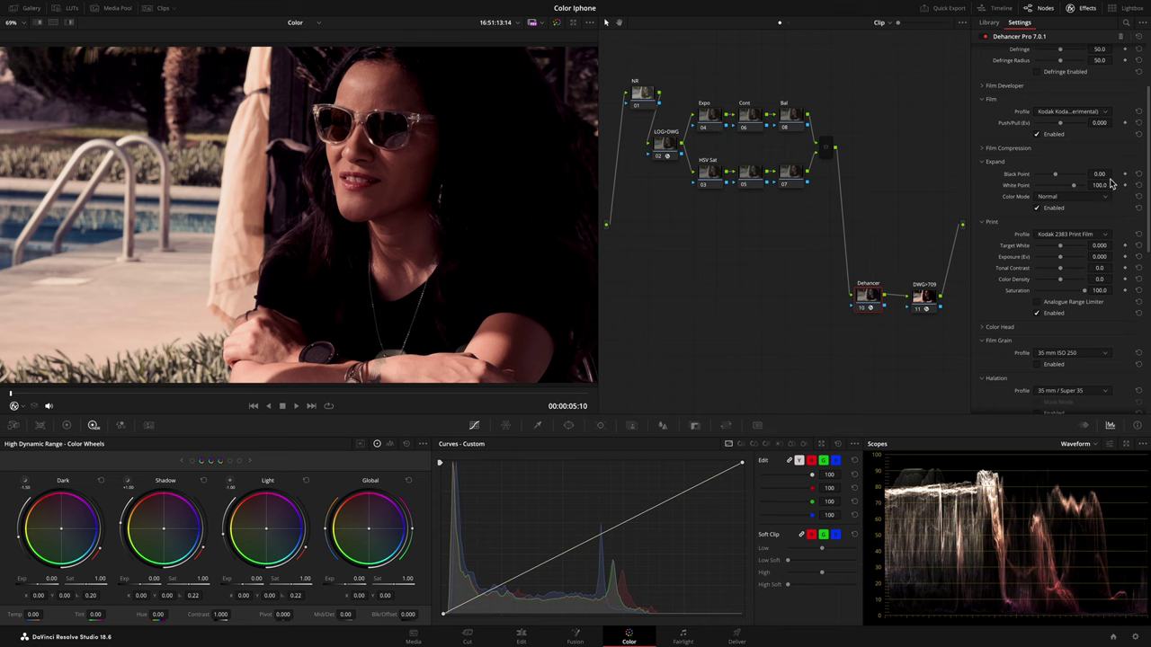
Step: Raise Exposure Comp to 0.682 and lower Tonal Contrast to -22, then bypass Dehancer to compare
left_click_drag(1067, 128, 843, 353)
scroll(1000, 336, "down", 5)
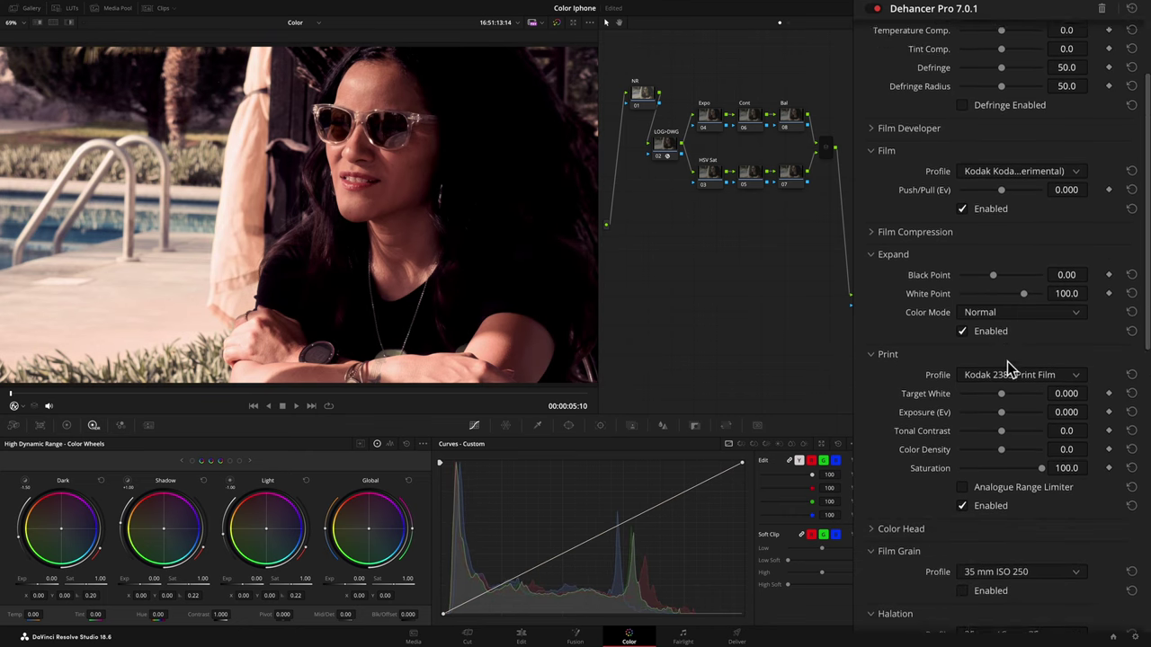
left_click_drag(1063, 384, 904, 427)
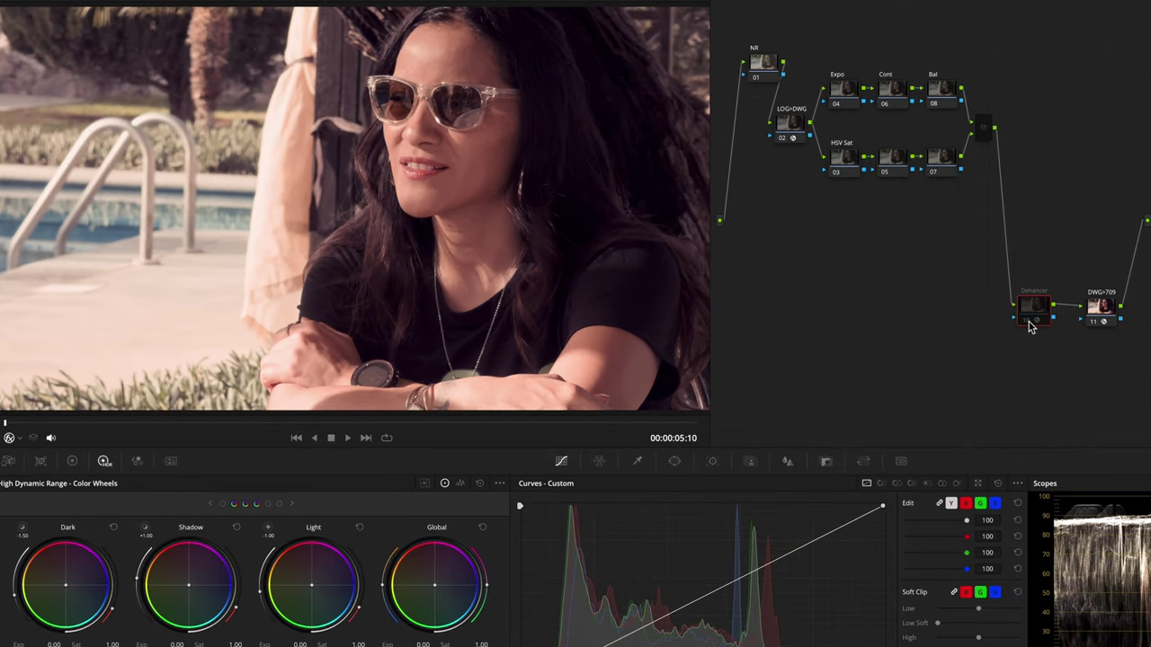
left_click(865, 313)
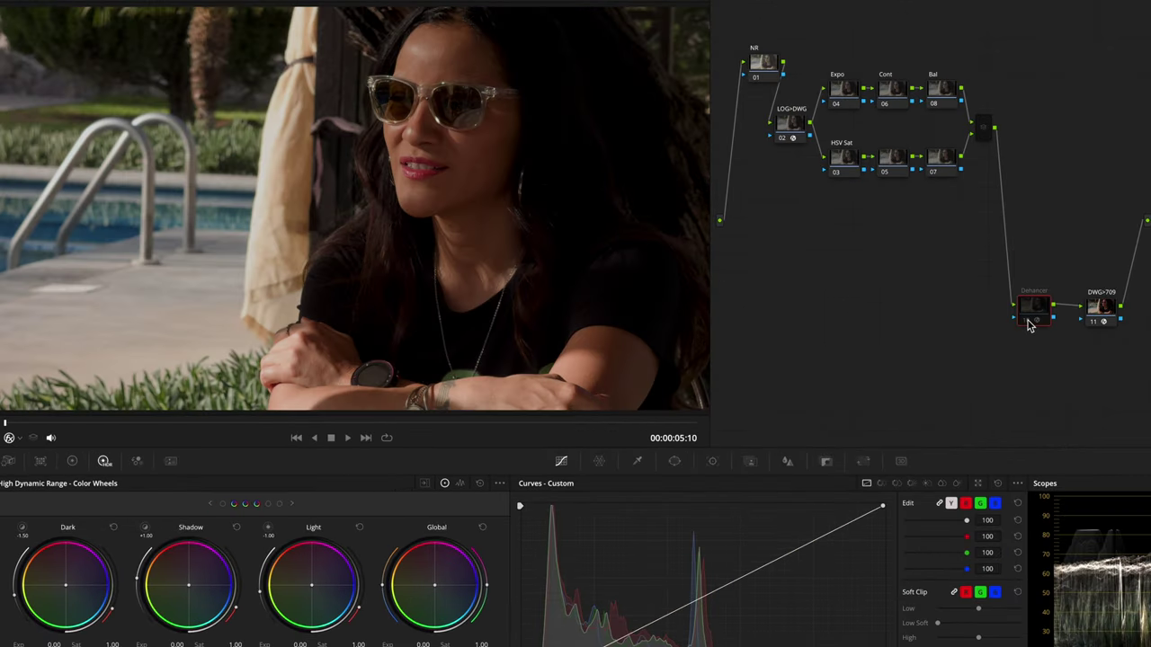
Step: Re-enable the Dehancer node and select the HSV Sat node, browsing its node options
left_click(1030, 322)
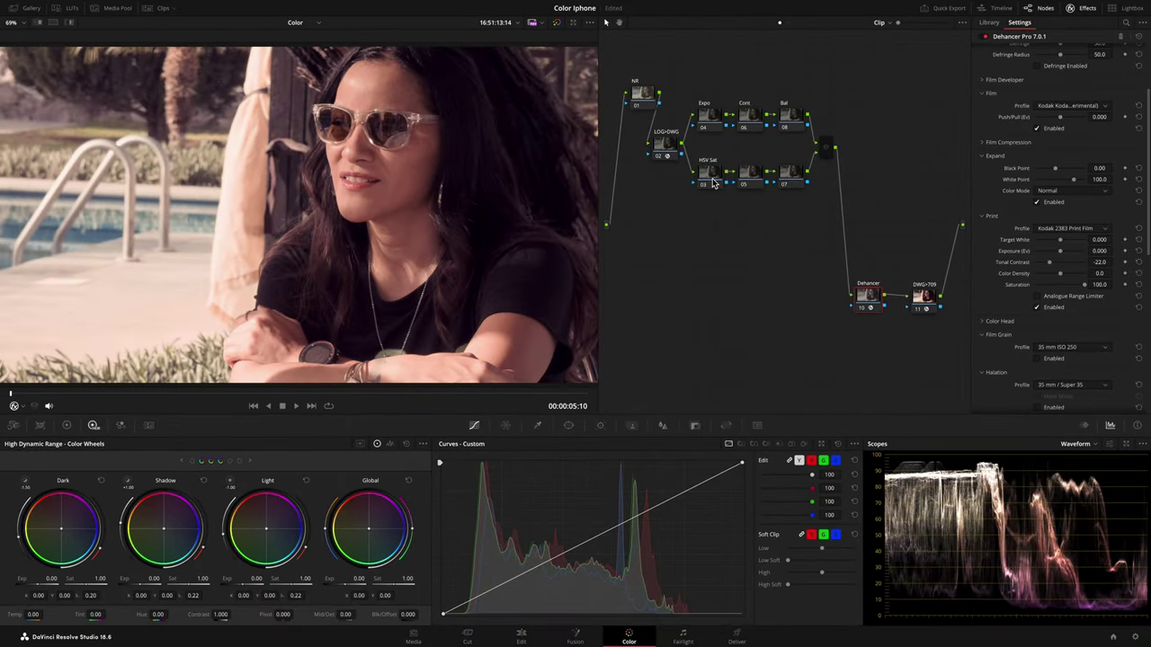
left_click(713, 183)
right_click(713, 183)
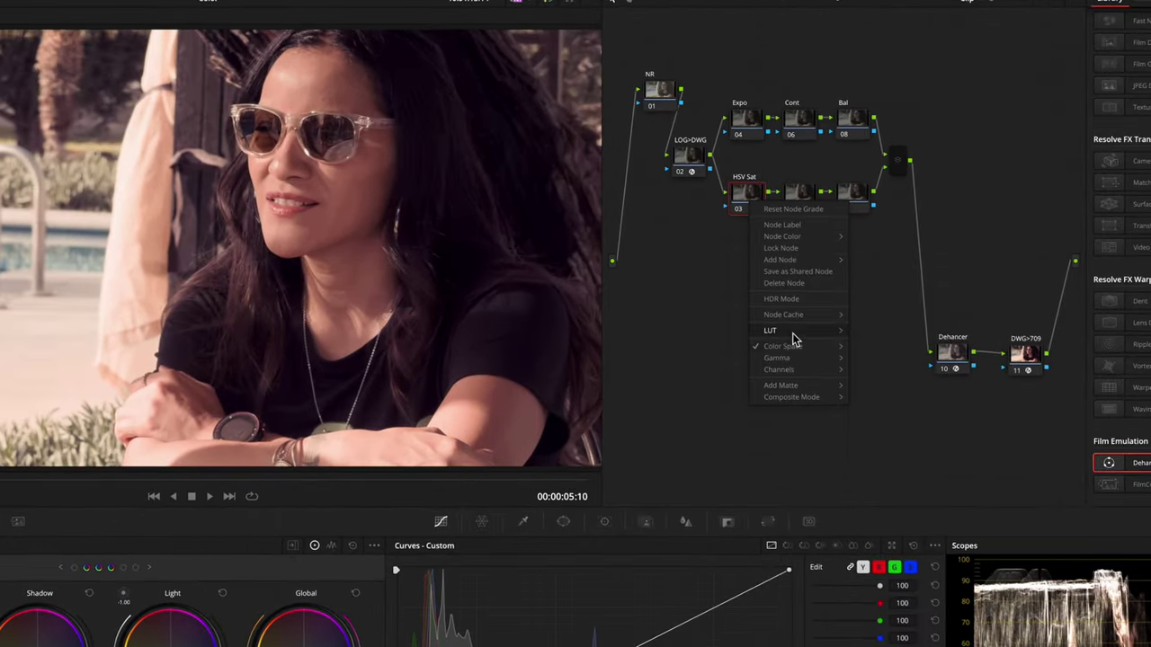
mouse_move(797, 347)
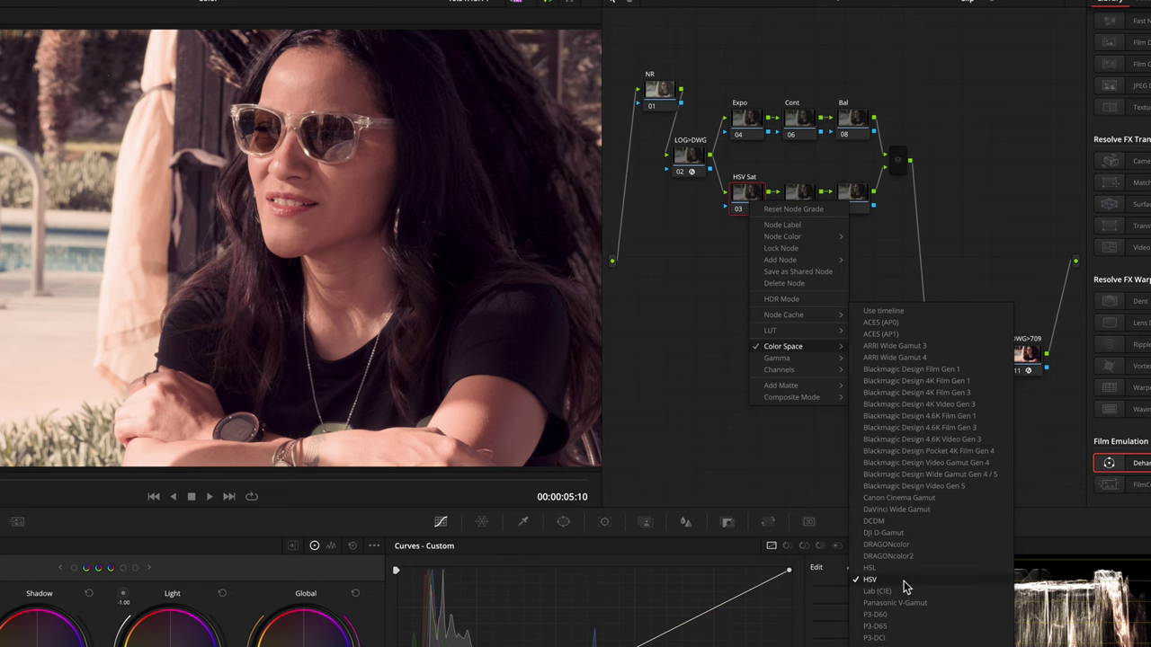
mouse_move(834, 370)
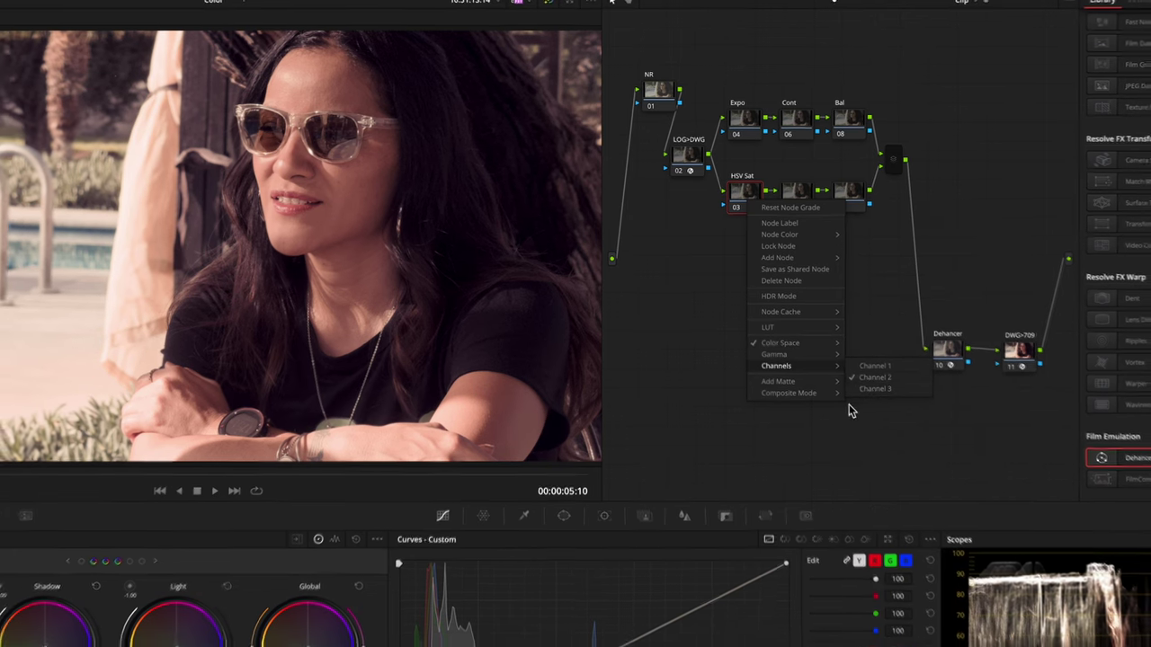
left_click(851, 405)
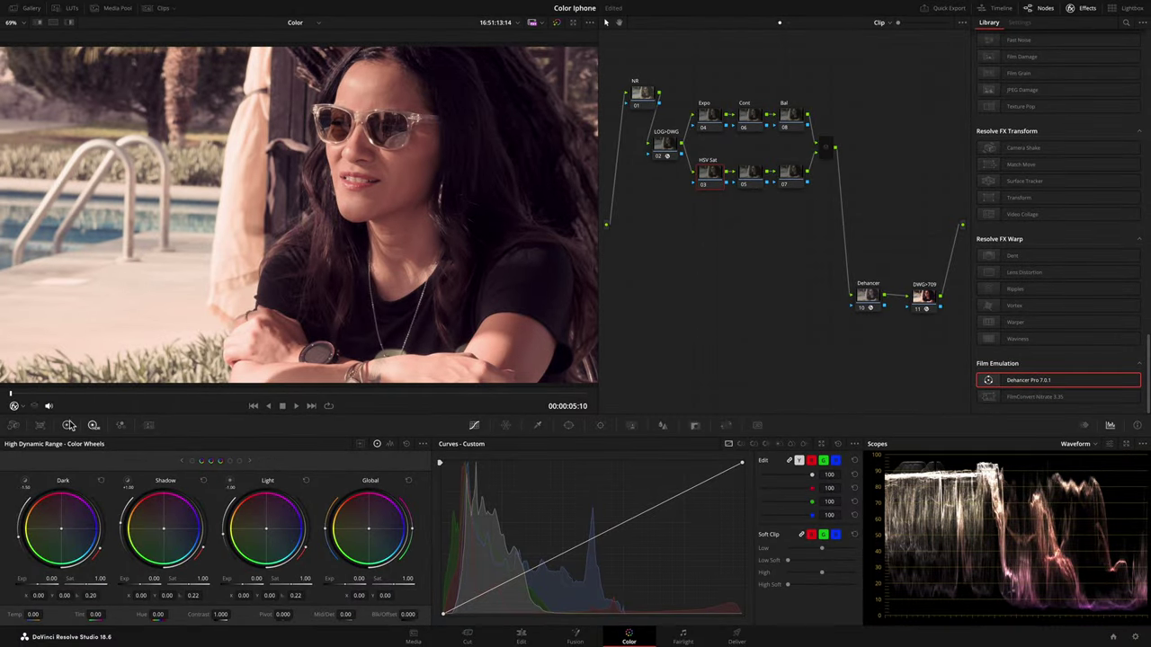
Step: Lift HSV Sat's gamma slightly, and shift Bal's HDR Global balance to X 0.02, Y -0.02
left_click(69, 425)
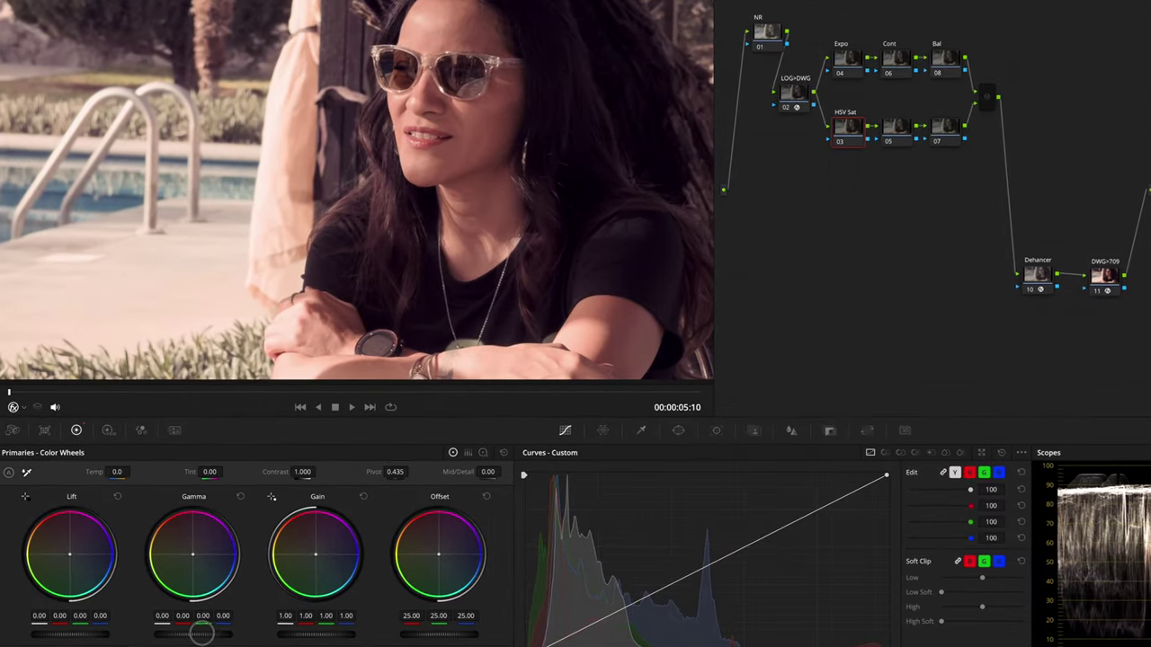
left_click_drag(202, 634, 228, 639)
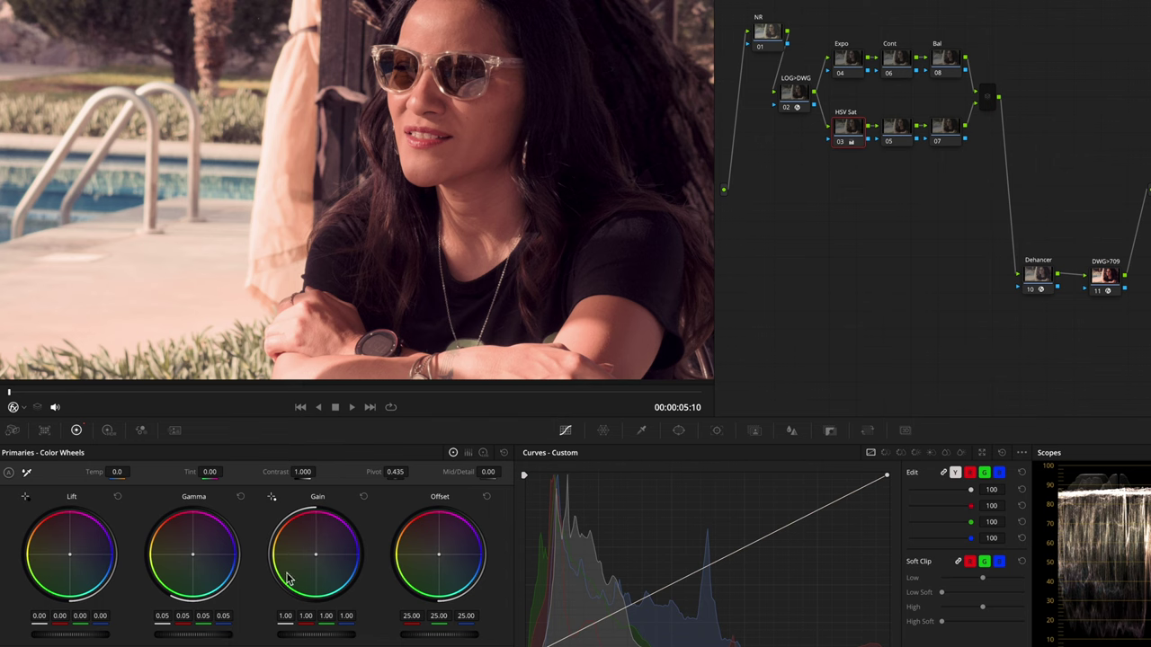
left_click(944, 74)
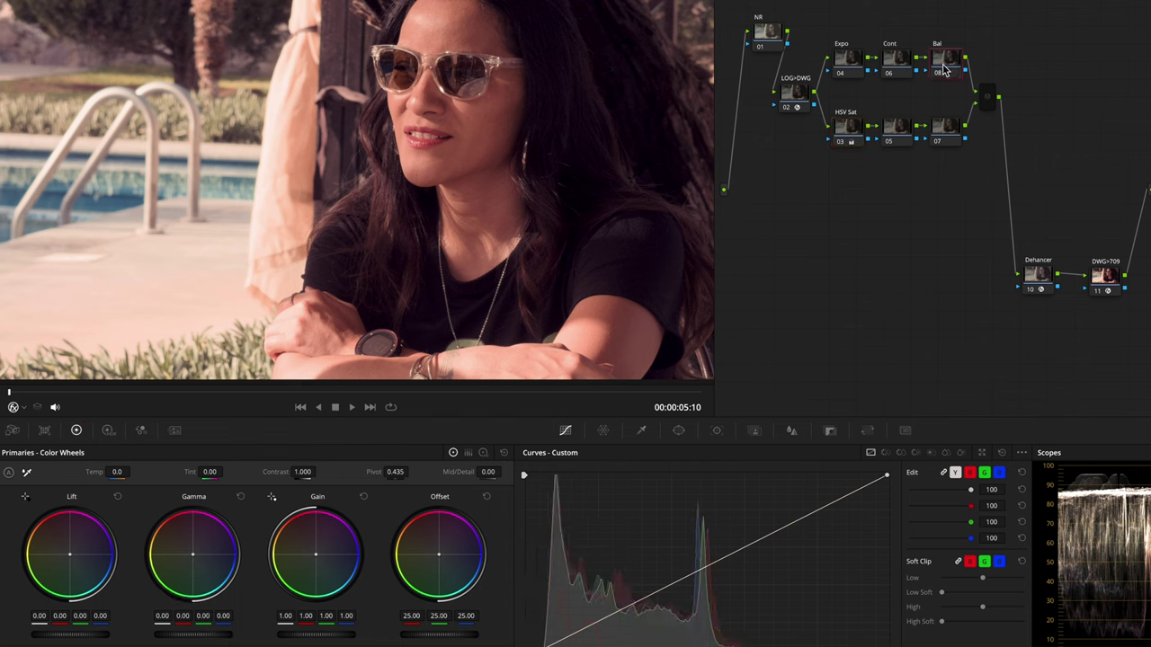
left_click(110, 433)
left_click_drag(441, 561, 453, 571)
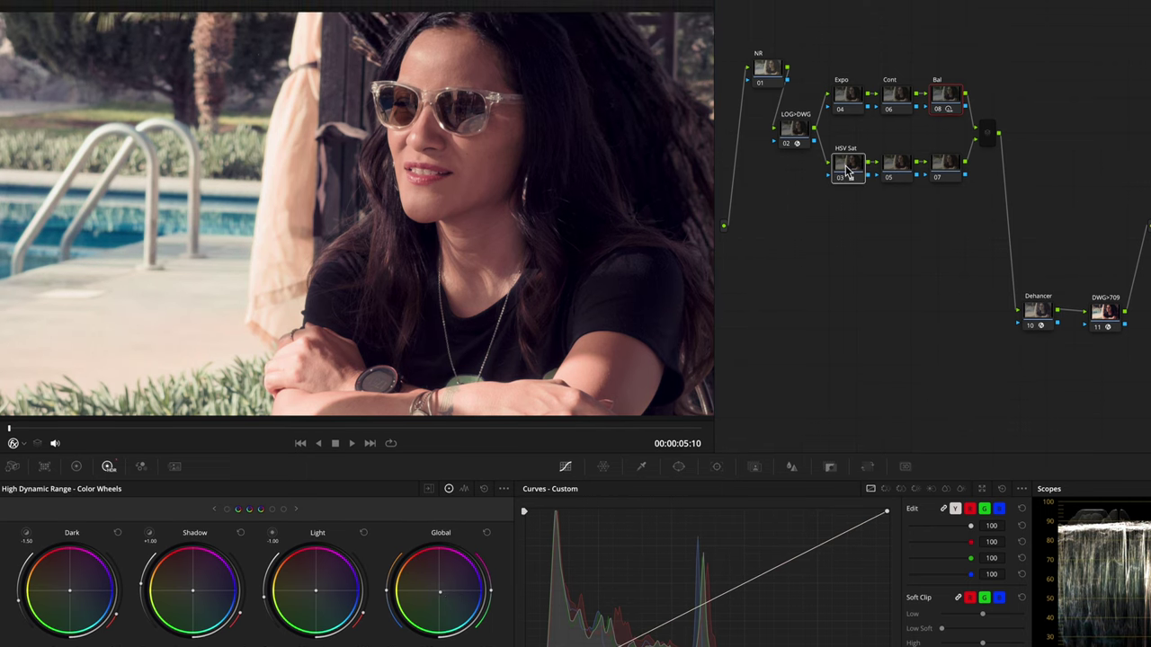
Step: Re-enable the HSV Sat and Bal nodes and set Dehancer's Color Density to 100
key("ctrl+d")
key("ctrl+d")
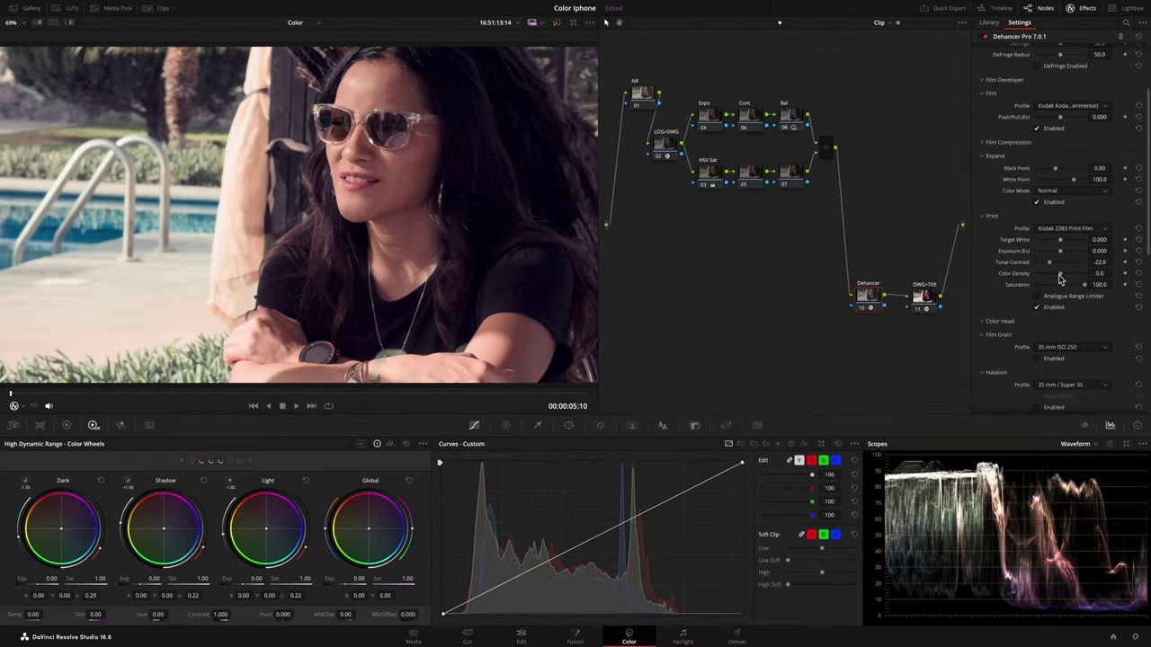
left_click_drag(1060, 278, 1086, 279)
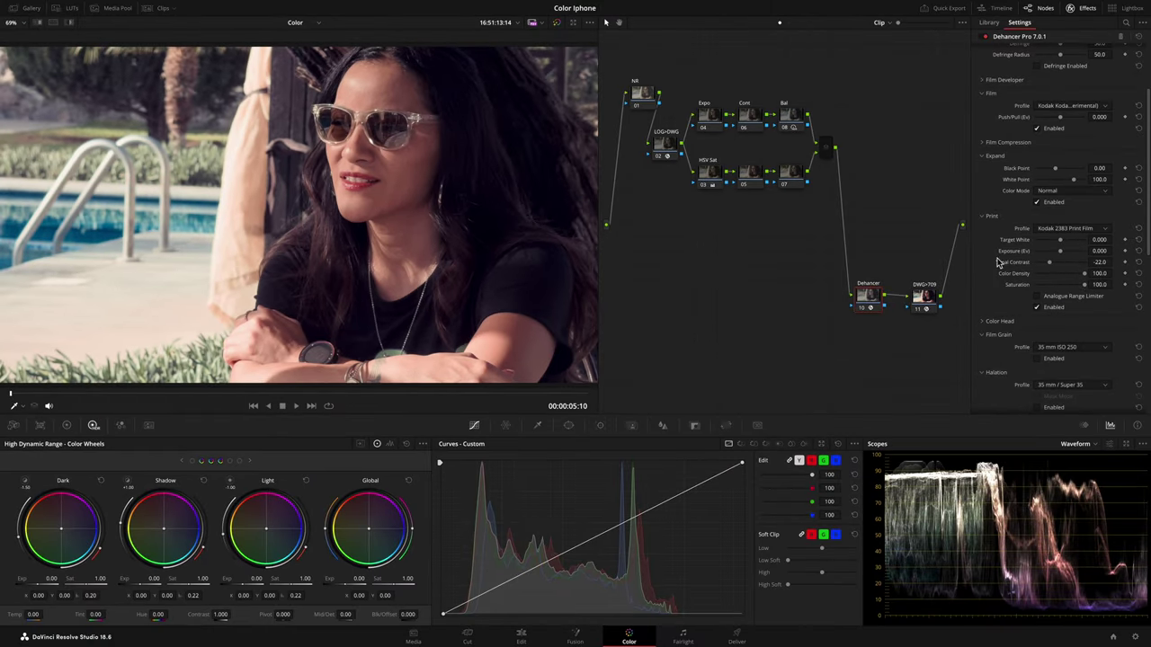
Step: On node 05, key the green foliage (Hue center 49.0), refining luminance range and matte finesse
left_click(751, 173)
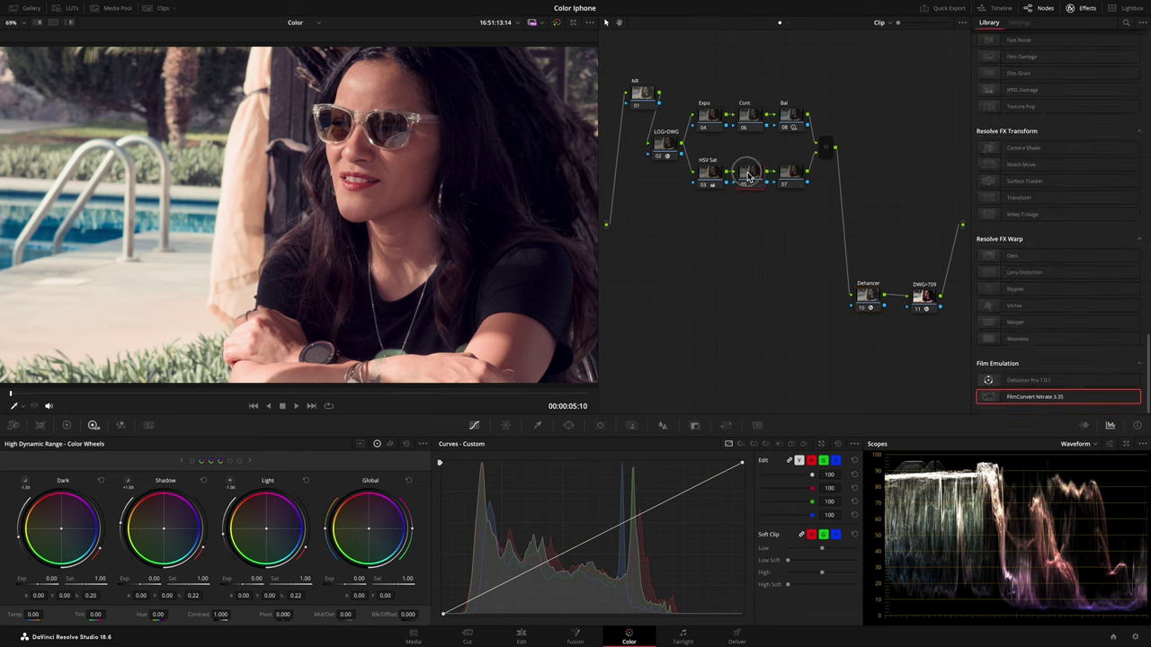
left_click(538, 426)
left_click(71, 22)
left_click(177, 160)
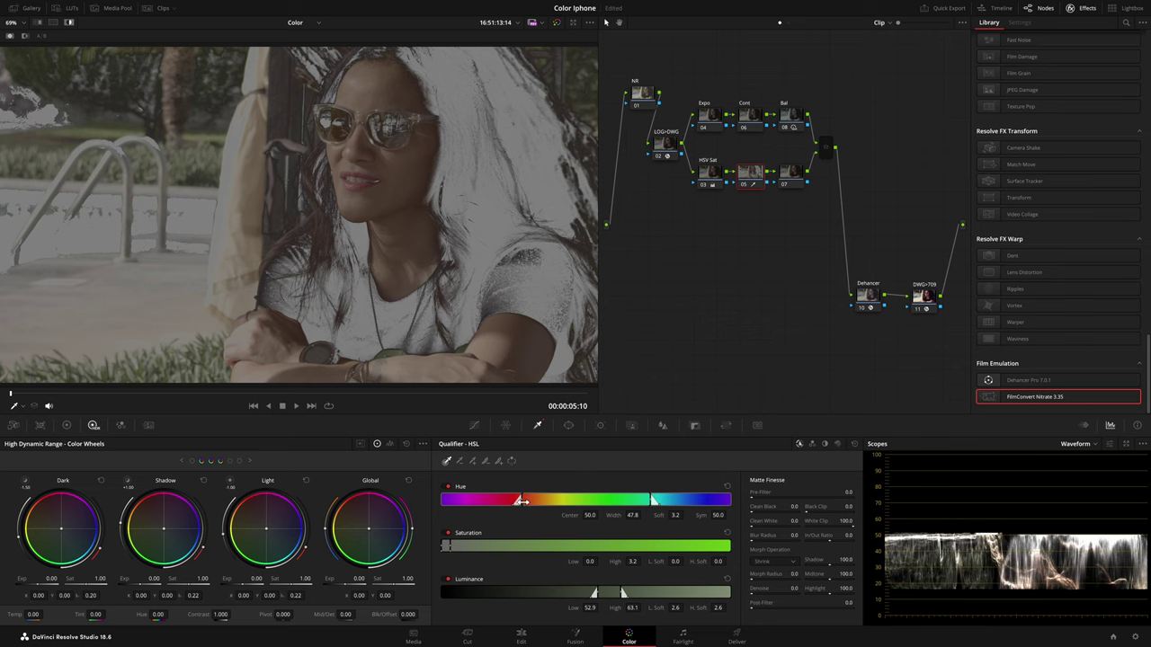
left_click_drag(522, 501, 585, 511)
left_click_drag(674, 515, 690, 515)
left_click_drag(598, 605, 624, 596)
left_click_drag(751, 496, 809, 513)
left_click_drag(754, 539, 812, 544)
left_click_drag(753, 595, 888, 595)
left_click(69, 24)
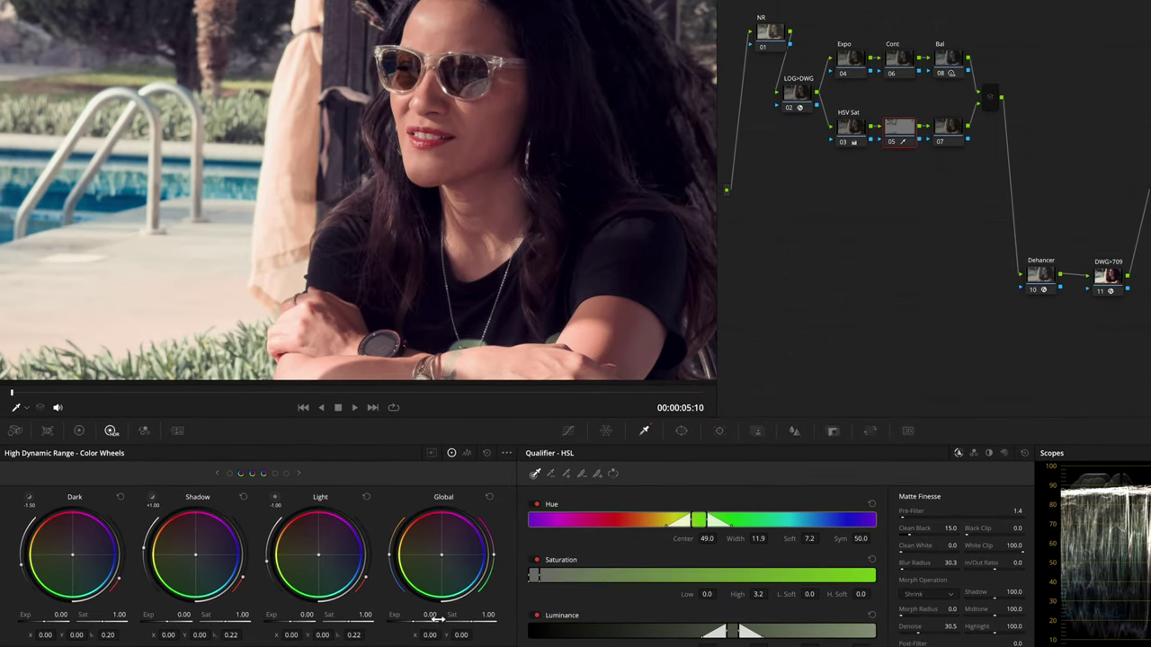
Step: Darken the keyed foliage to Global Exp -0.80 and shift its colour balance
left_click_drag(432, 619, 241, 625)
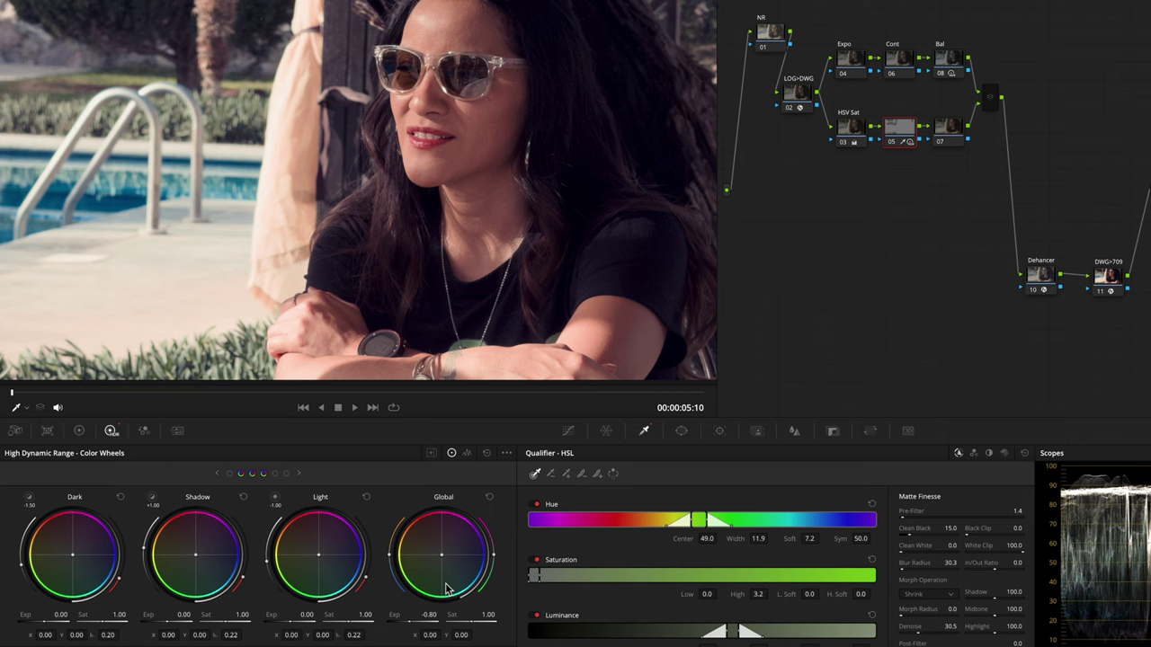
left_click_drag(442, 555, 422, 557)
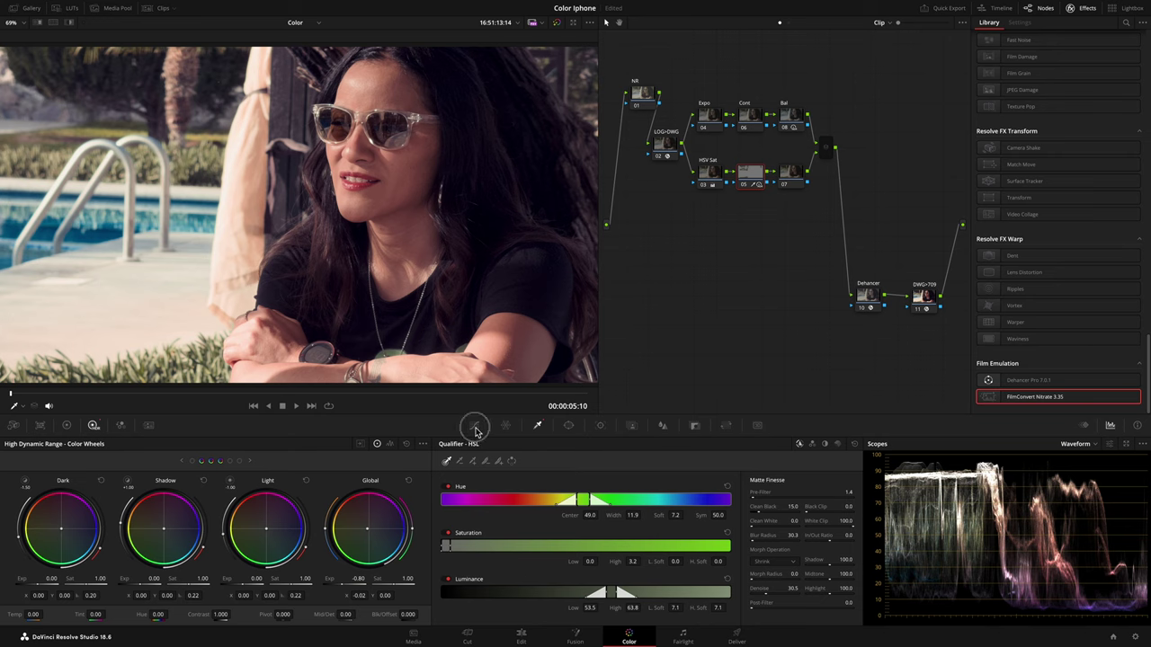
left_click(475, 424)
Step: Shift the green hues slightly with a Hue vs Hue curve on the Green node
left_click(741, 445)
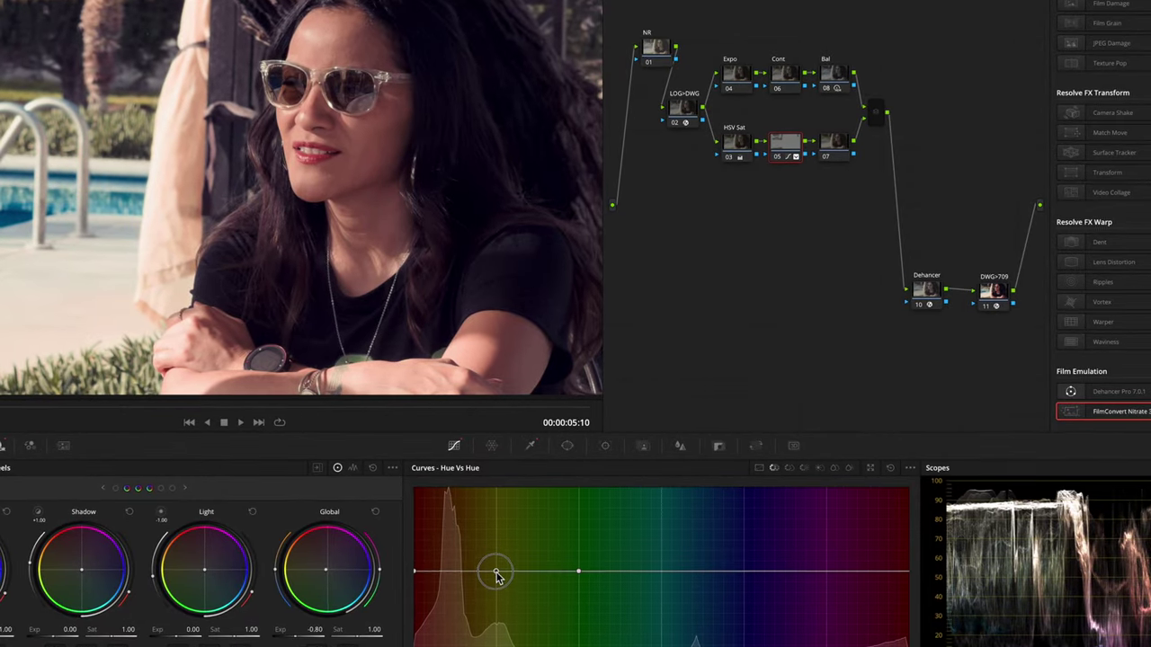
left_click_drag(509, 530, 509, 533)
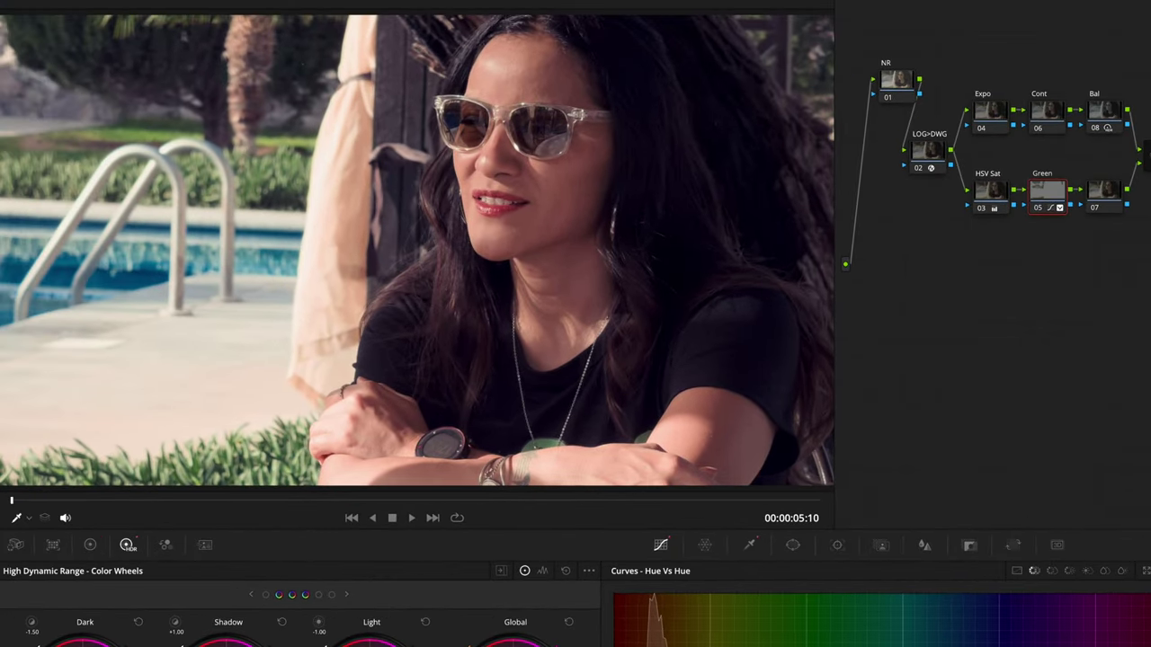
key("ctrl+d")
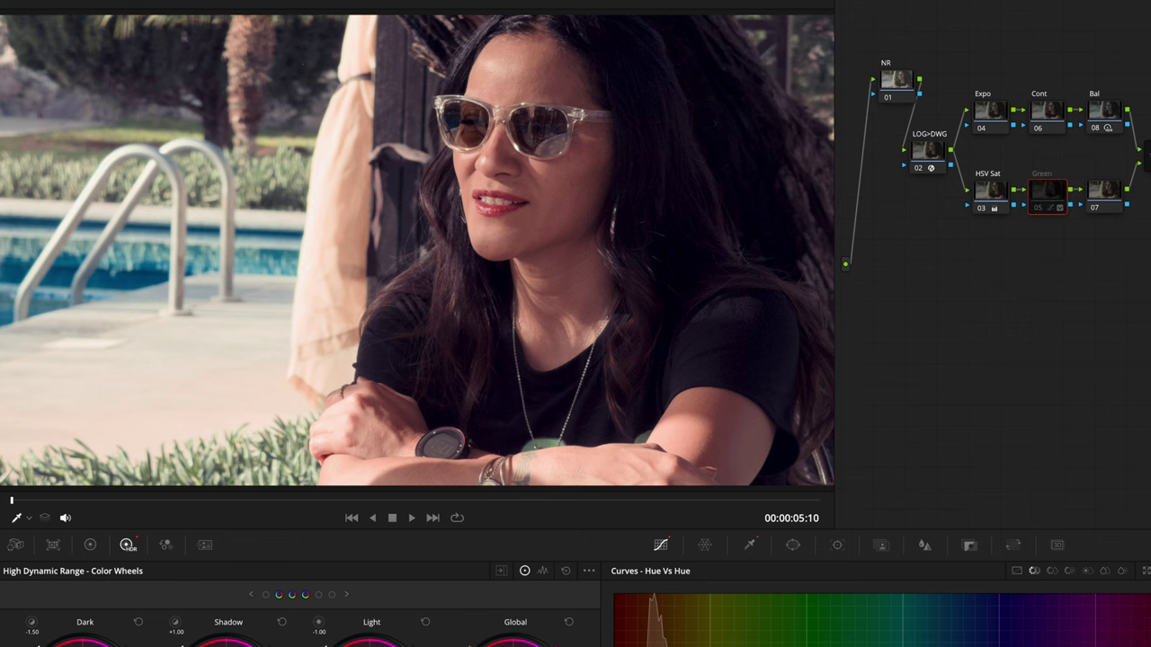
key("ctrl+d")
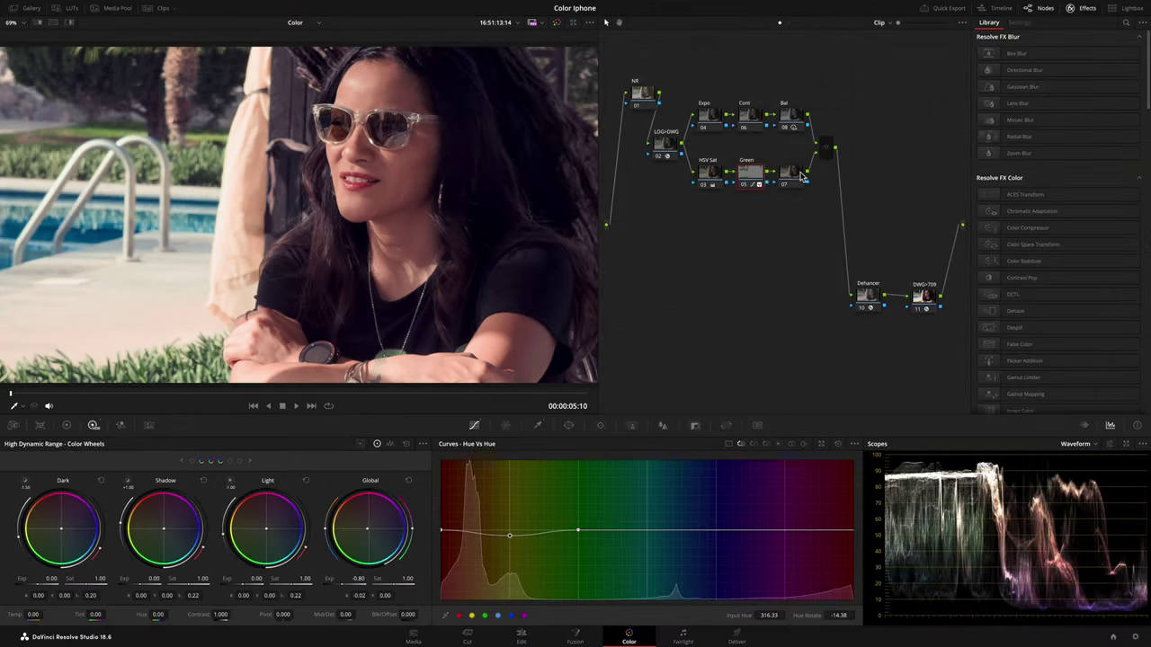
Step: On the Blue node, add Hue vs Hue points and rotate the pool water's cyan hues
left_click(801, 177)
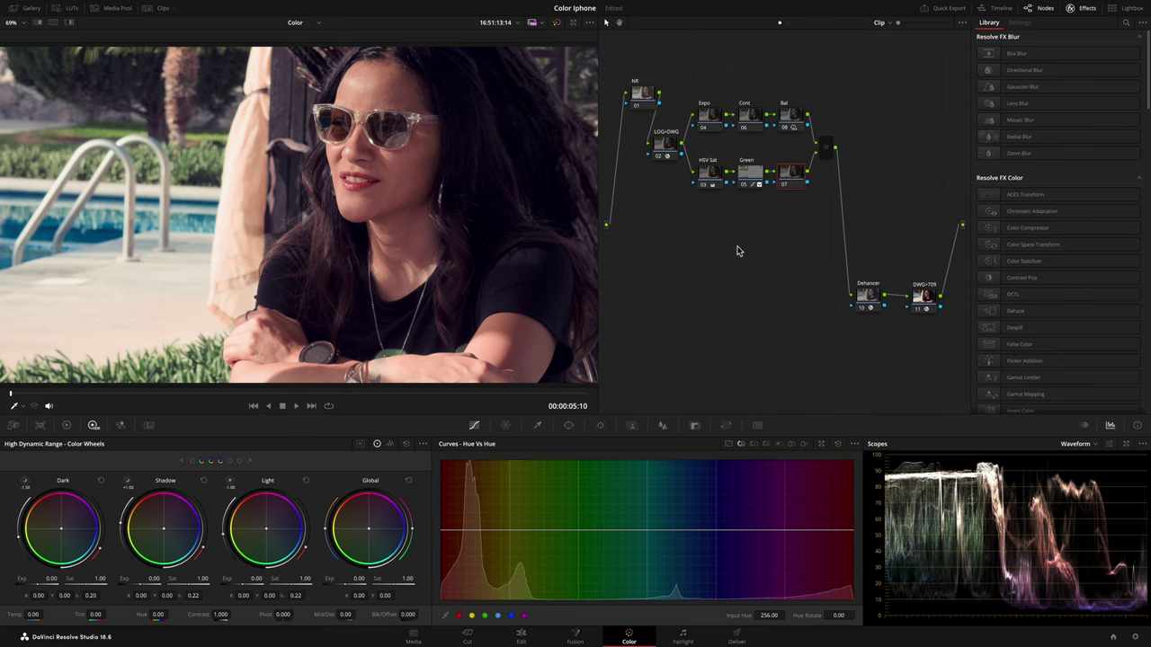
left_click(498, 616)
left_click(512, 616)
left_click_drag(647, 532, 689, 514)
left_click(623, 523)
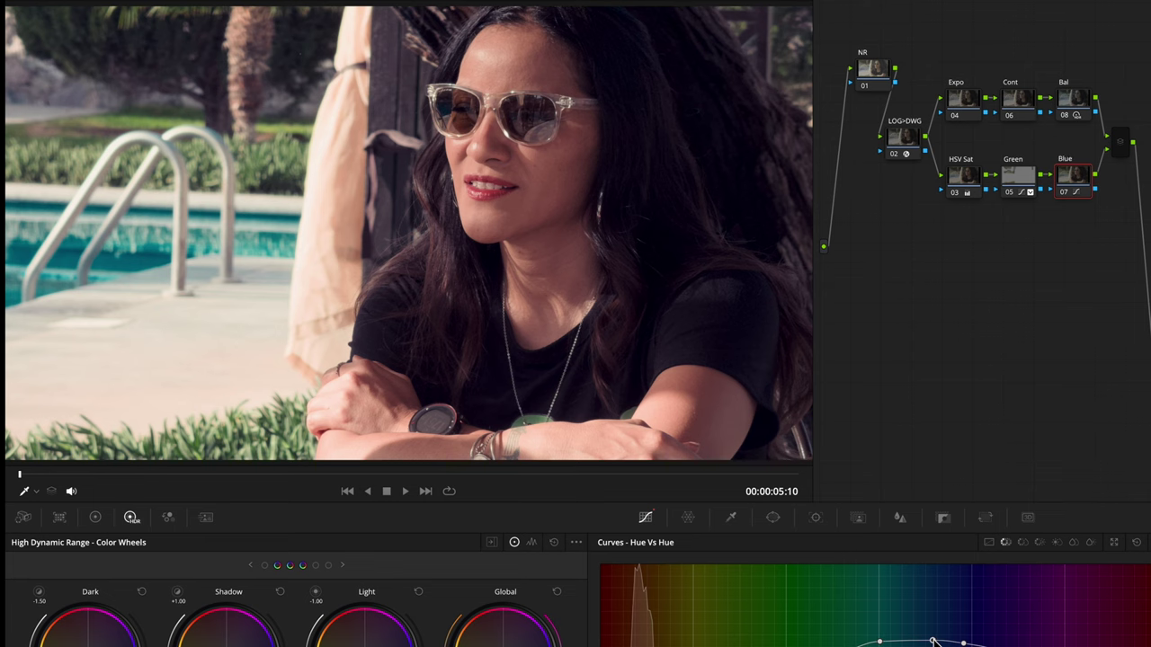
key("ctrl+d")
key("ctrl+d")
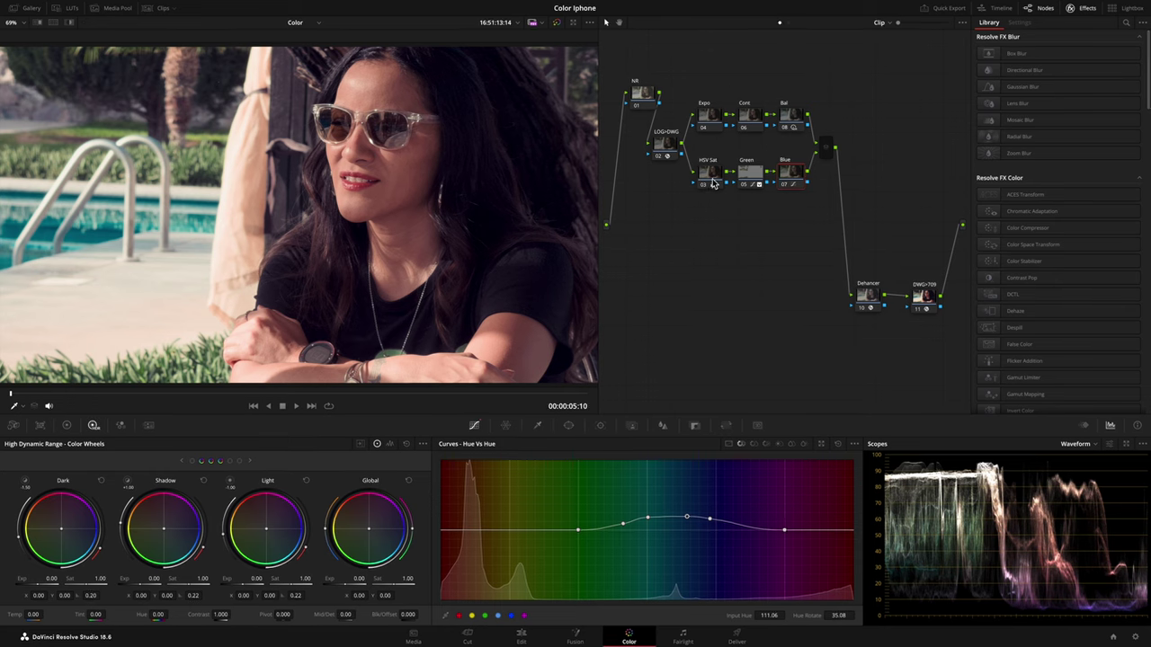
Step: Add a new node and place it ahead of the HSV Sat node
left_click(713, 183)
key("alt+o")
left_click(708, 222)
left_click_drag(707, 223, 800, 196)
Step: Key the woman's skin on node 04 (Hue center 33.4), widening luminance to 100 and cleaning the matte
left_click(676, 197)
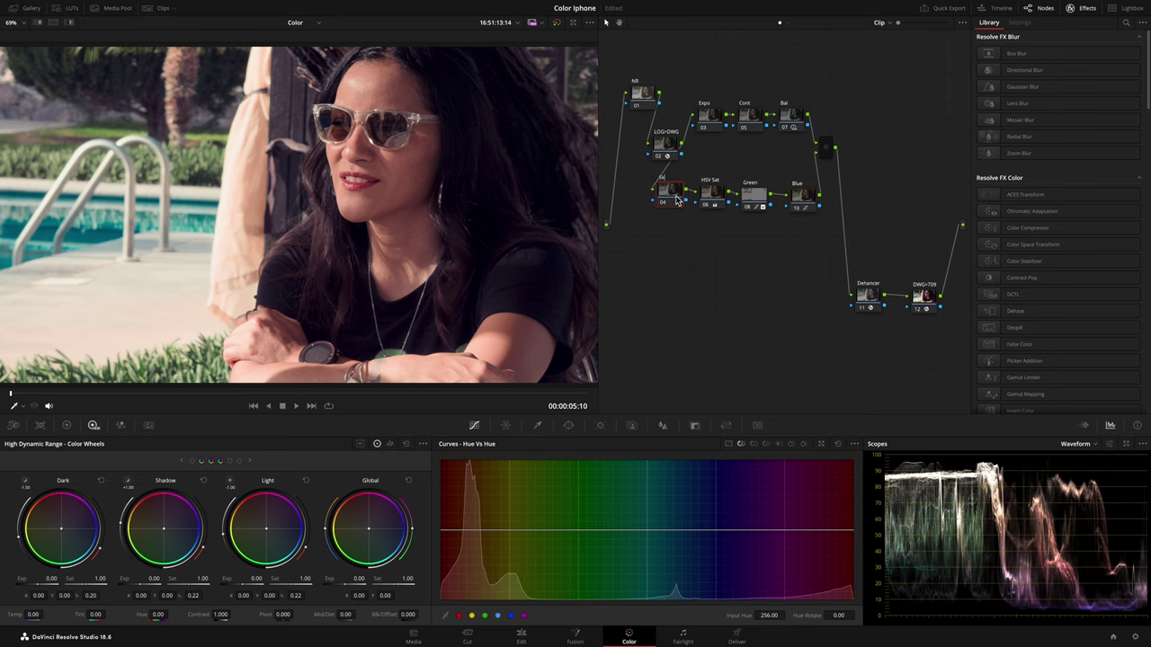
left_click(67, 24)
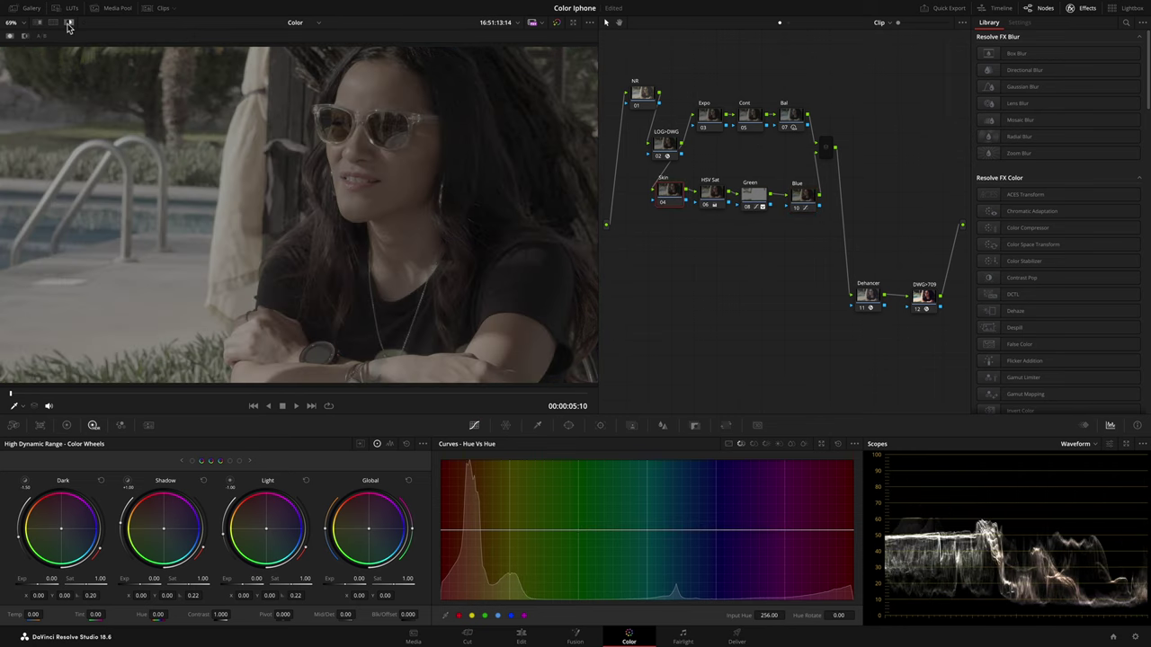
left_click(537, 426)
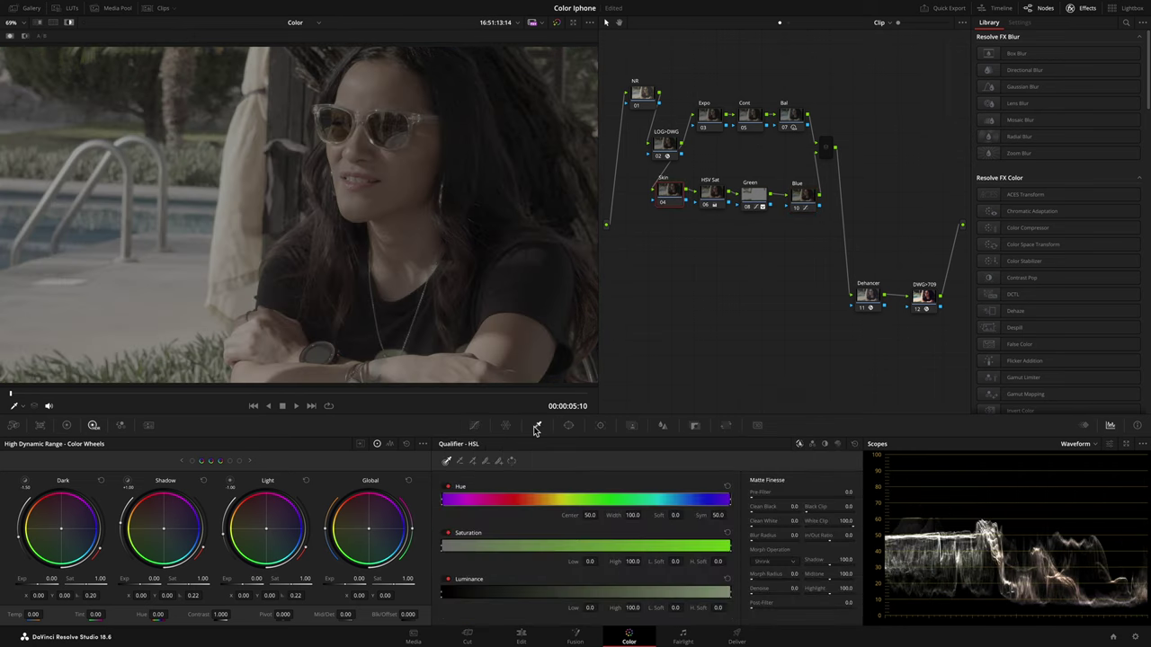
left_click_drag(379, 93, 369, 86)
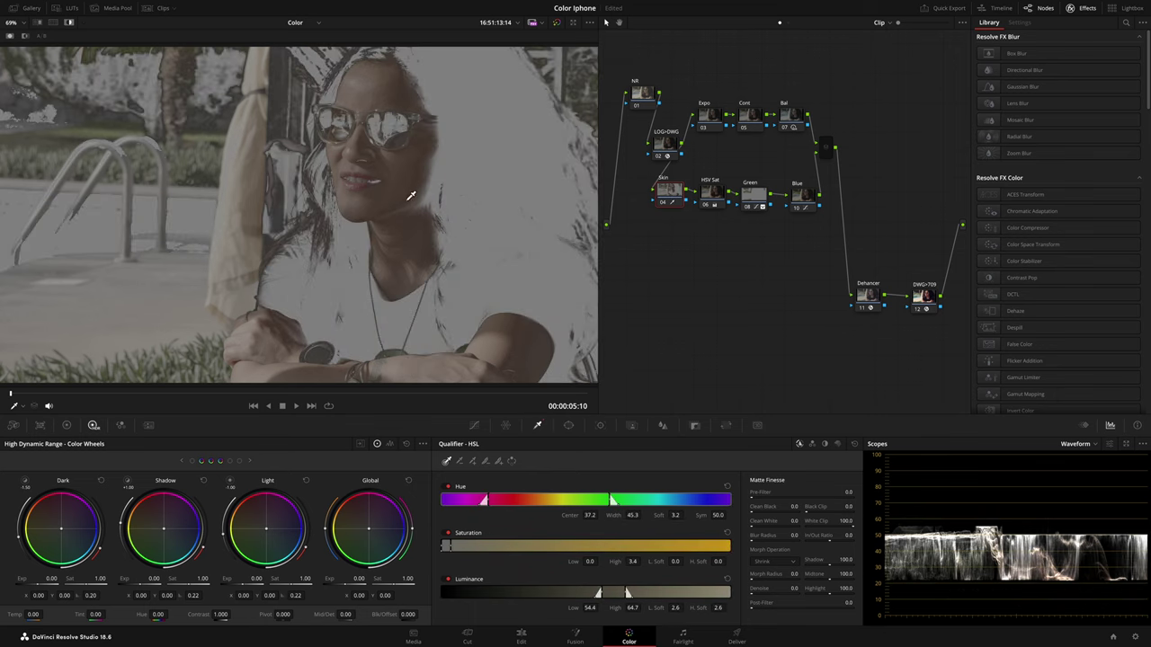
left_click_drag(486, 504, 544, 502)
left_click_drag(598, 593, 729, 593)
left_click_drag(751, 527, 765, 542)
left_click_drag(751, 595, 757, 595)
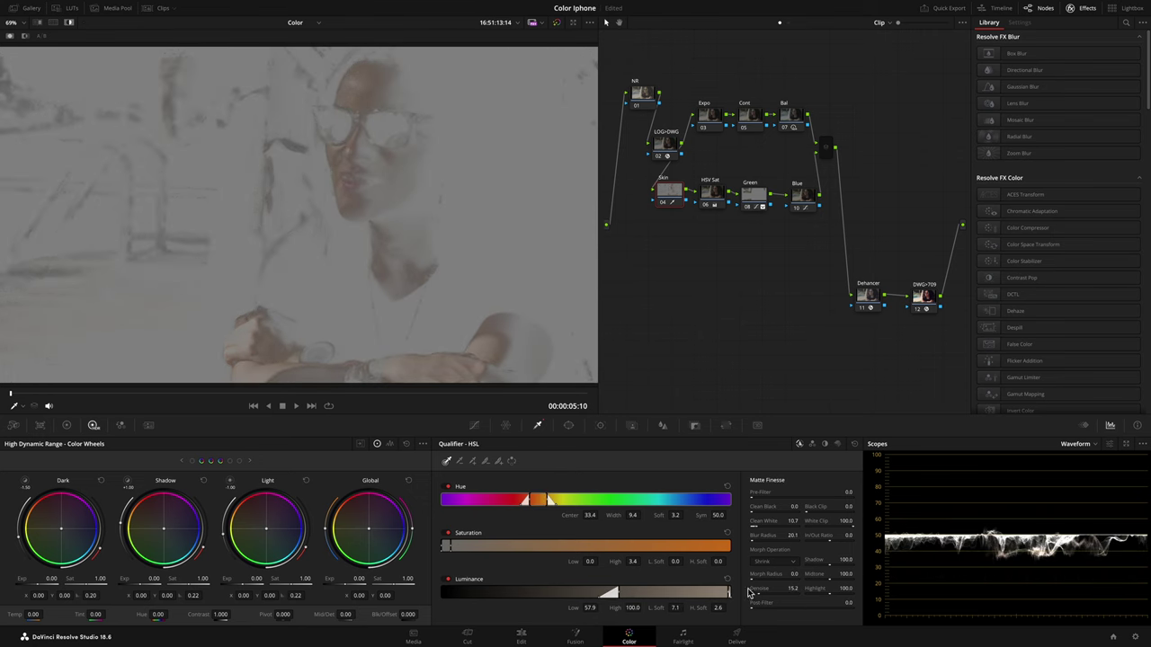
left_click(568, 425)
Step: Add a Circle window as an ellipse over the face: size 53.99, rotation 15.34, softness 28.60
left_click(452, 509)
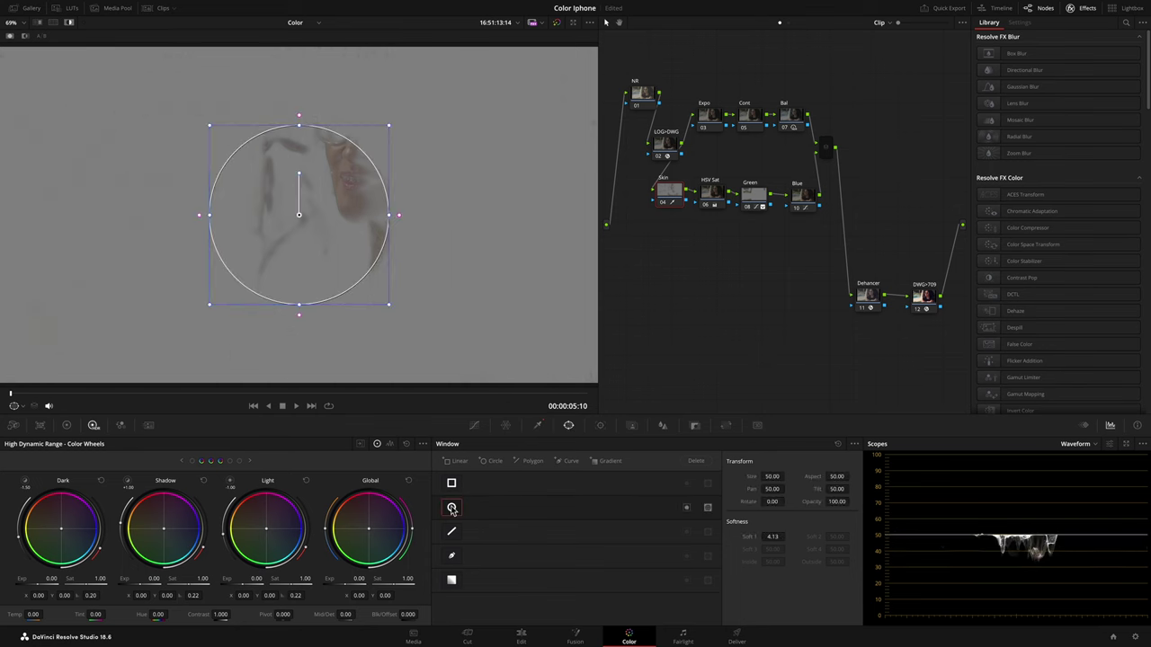
left_click_drag(299, 216, 348, 219)
left_click_drag(359, 180, 370, 137)
left_click_drag(311, 360, 311, 397)
left_click_drag(431, 244, 462, 263)
left_click_drag(348, 220, 384, 211)
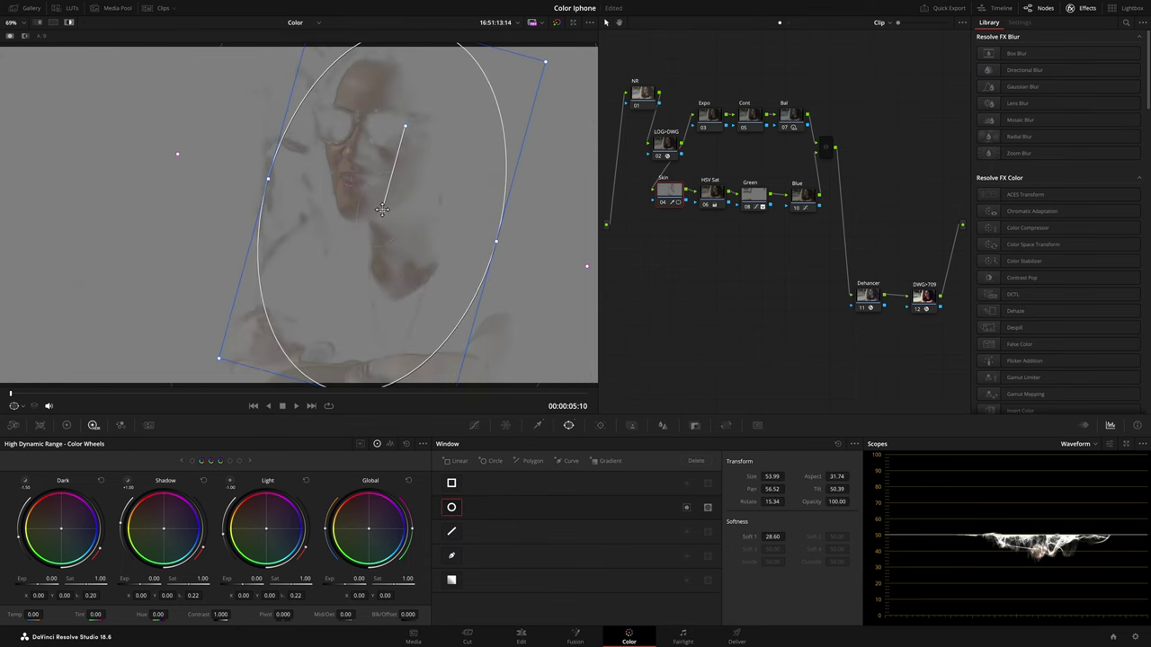
Step: Turn off matte preview and window outline, and set Skin's Global balance to X -0.02
left_click(70, 24)
left_click(17, 408)
left_click(31, 436)
left_click_drag(368, 540, 351, 529)
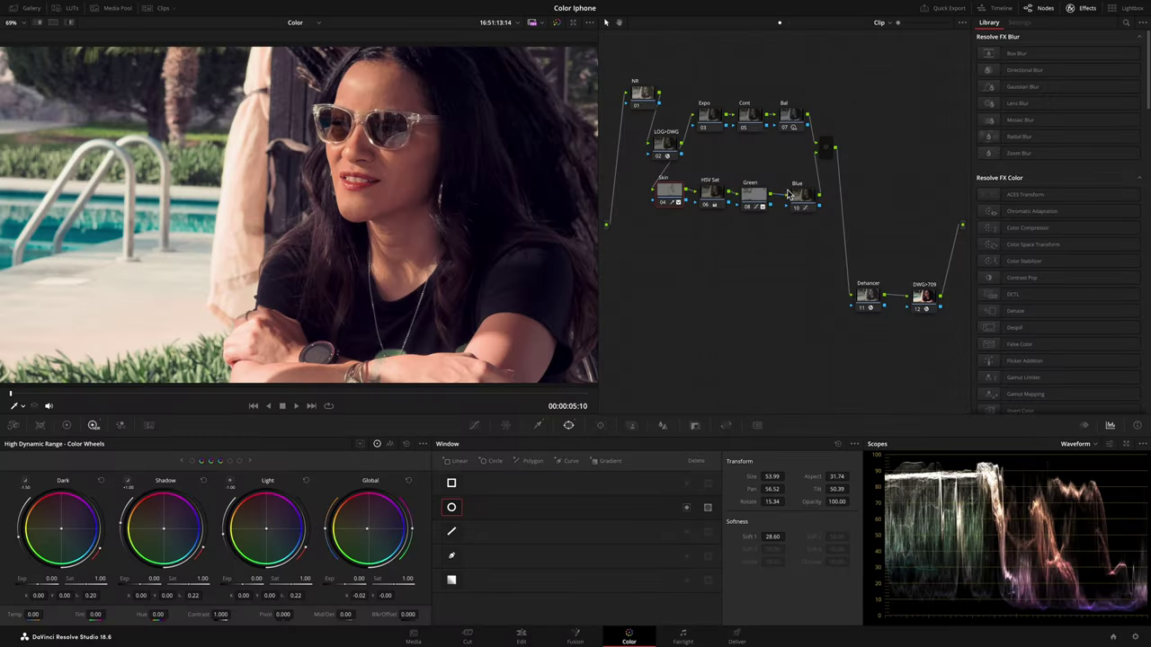
Step: Add serial node 11 running the Film Density DCTL, with density raised to about 0.8 and red weight 1.3
left_click(821, 160)
key("alt+s")
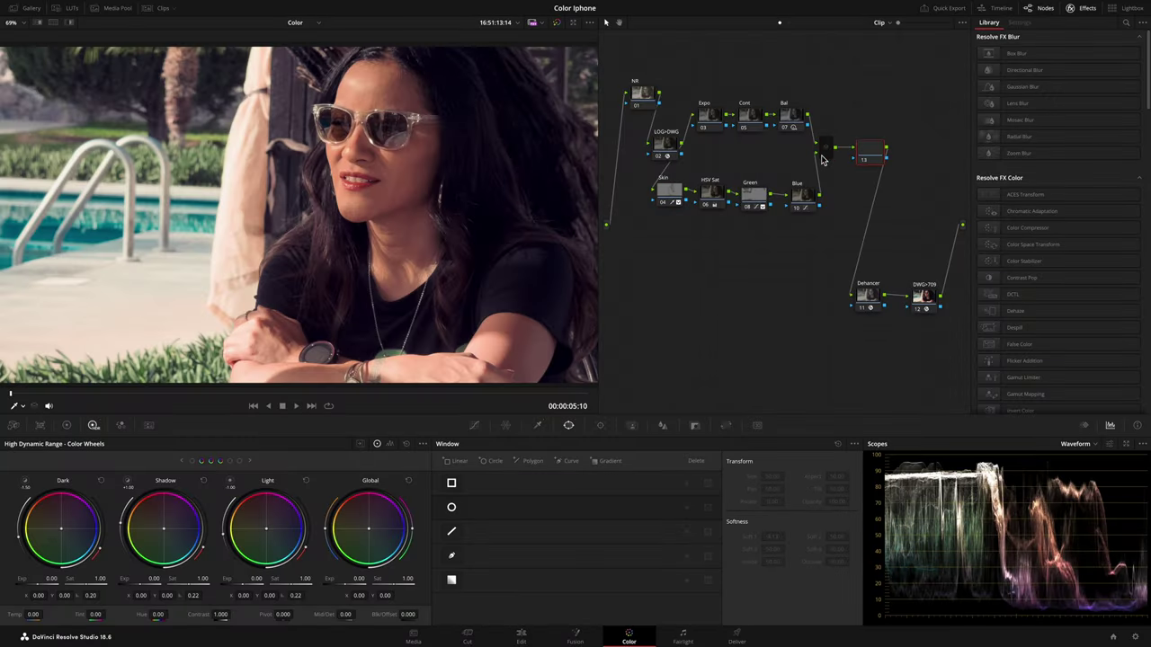
left_click_drag(989, 294, 881, 161)
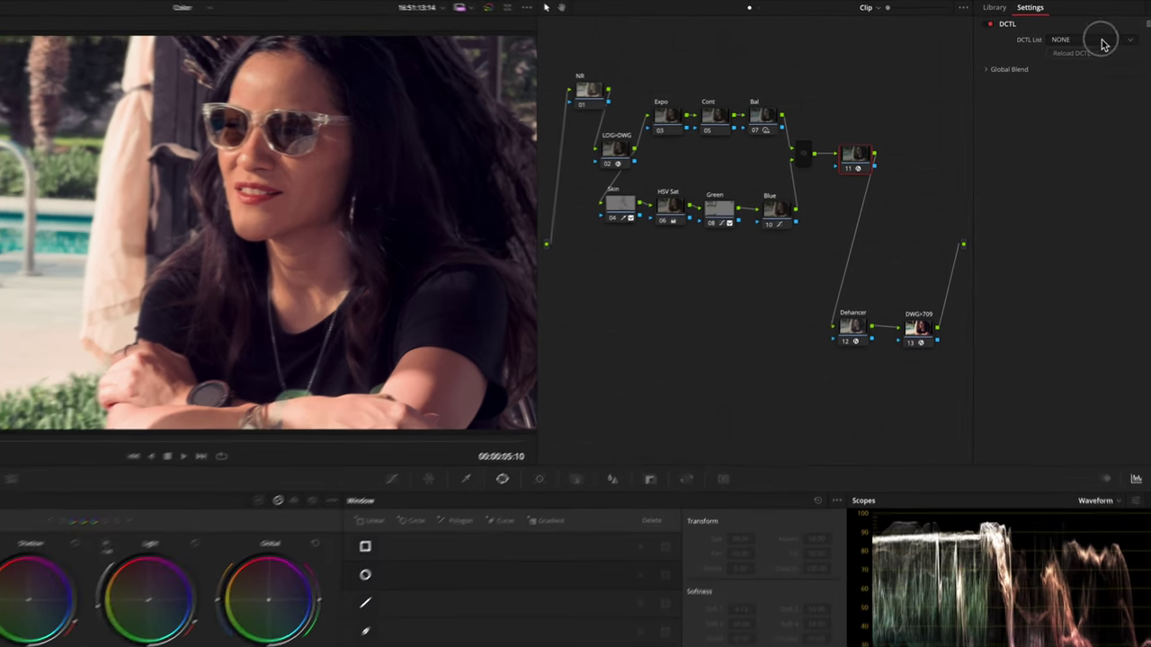
left_click(1102, 41)
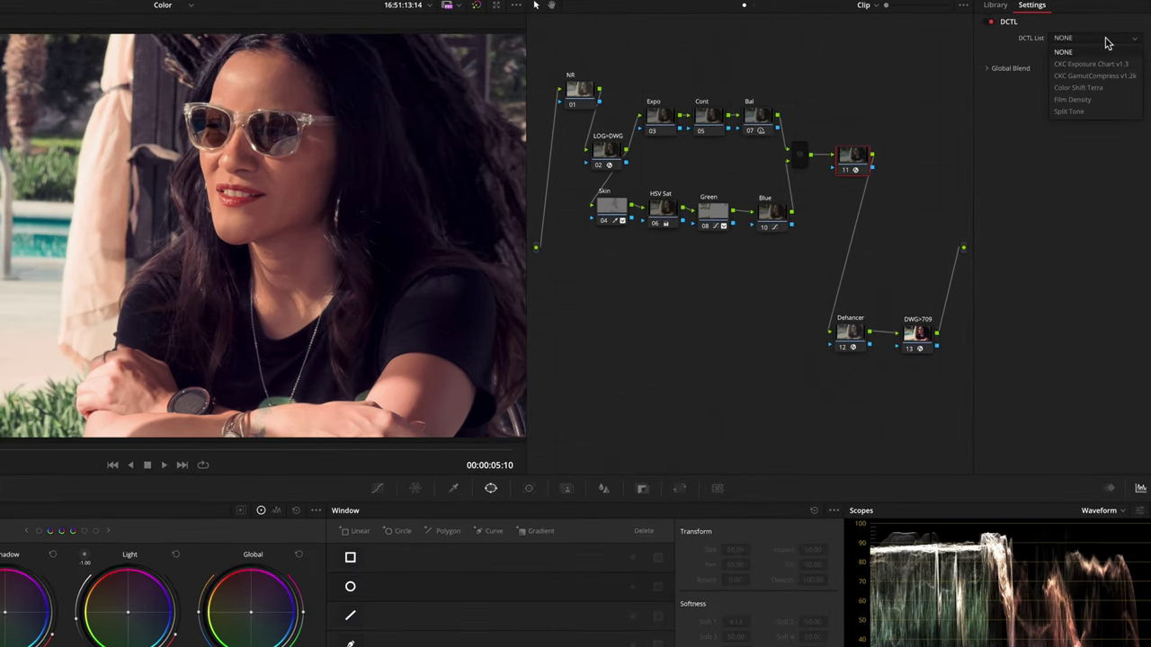
left_click(1090, 99)
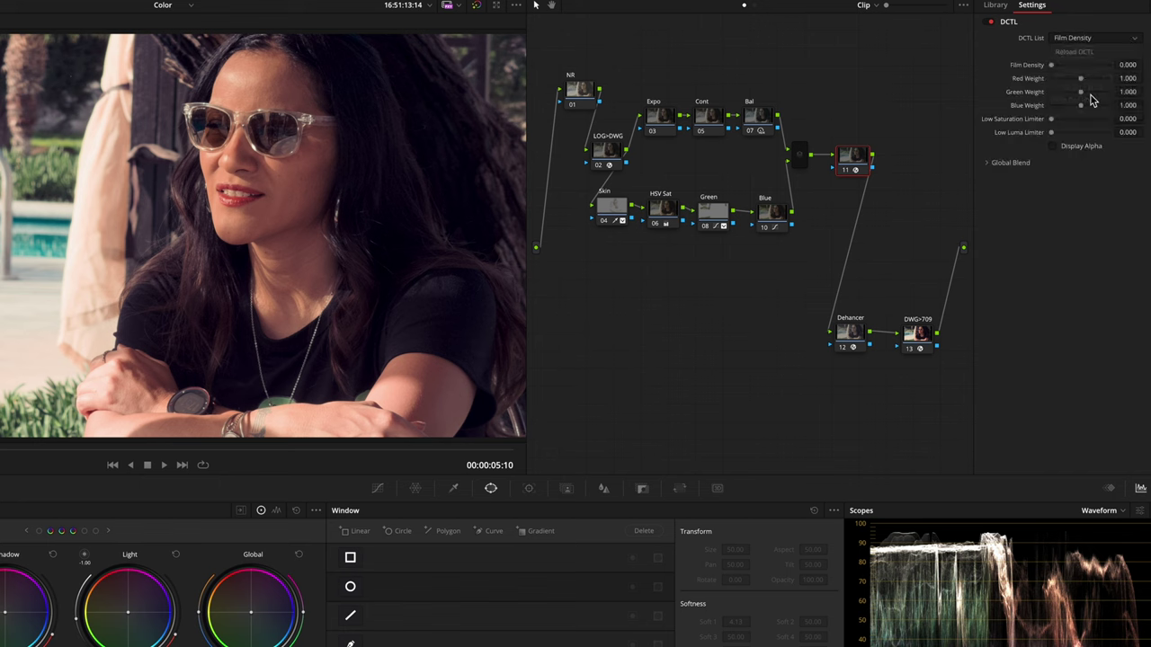
left_click_drag(1051, 66, 1090, 92)
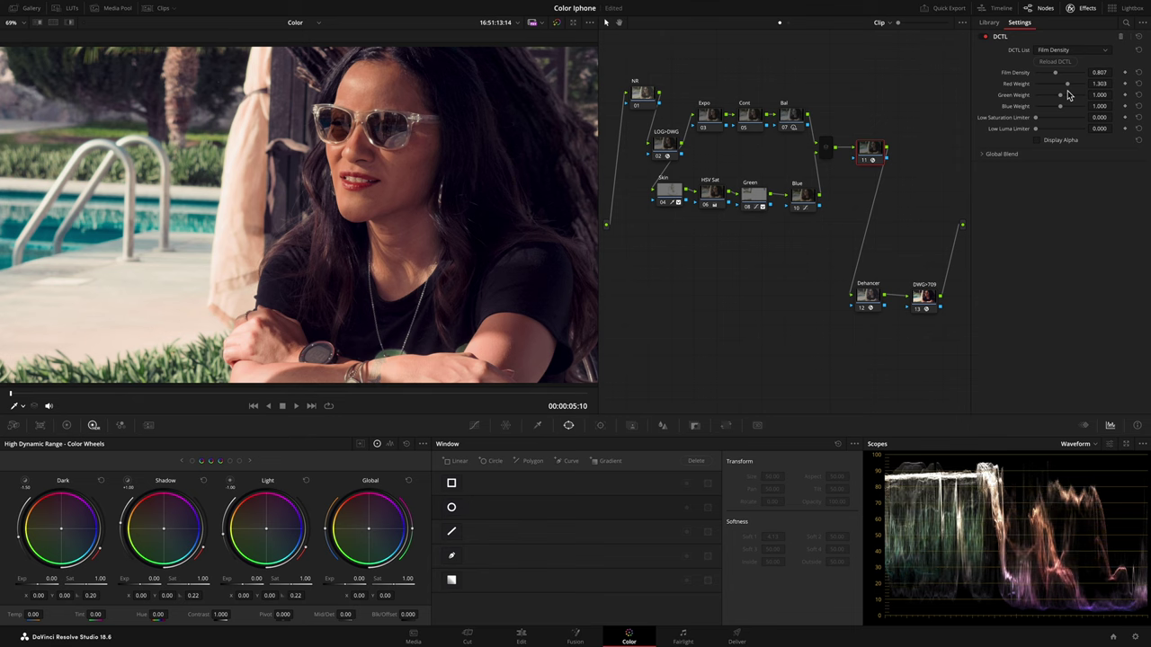
key("alt+s")
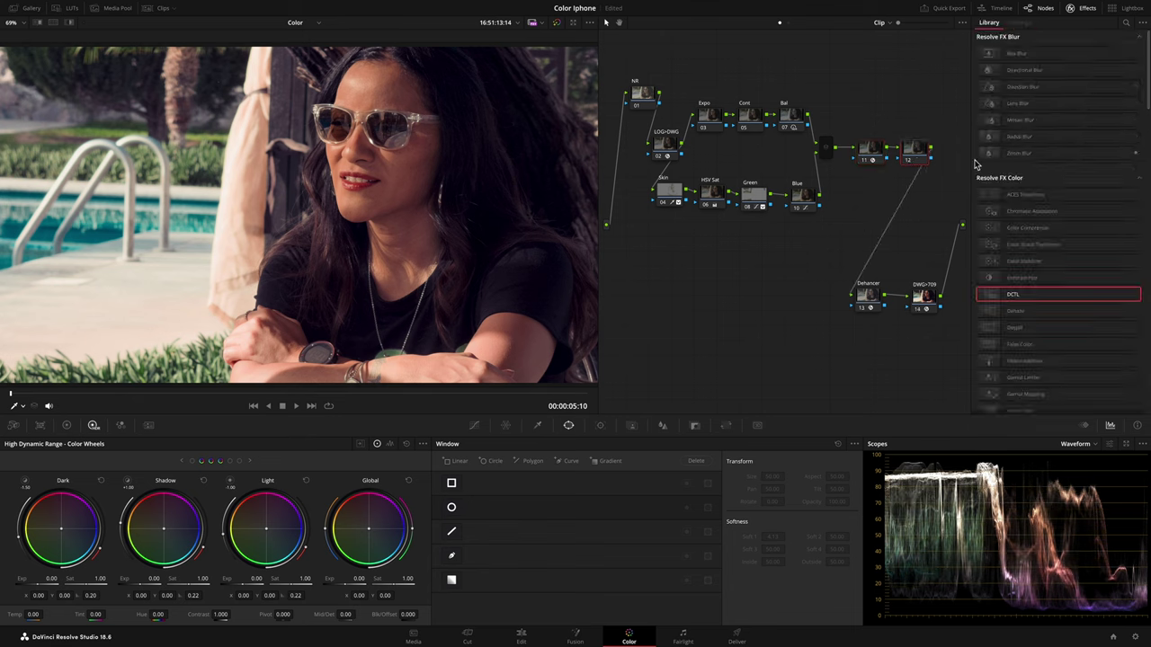
Step: Move node 12 beside the Dehancer node and apply the Depth Map effect, found by searching 'de'
left_click_drag(916, 162, 696, 310)
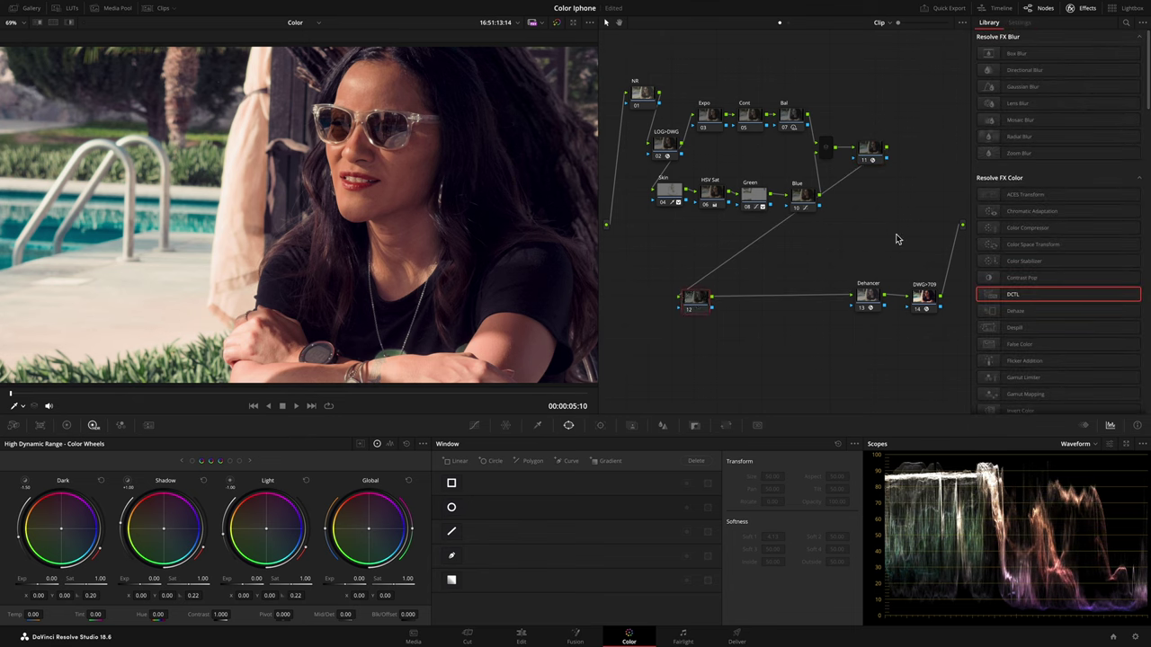
left_click(1126, 21)
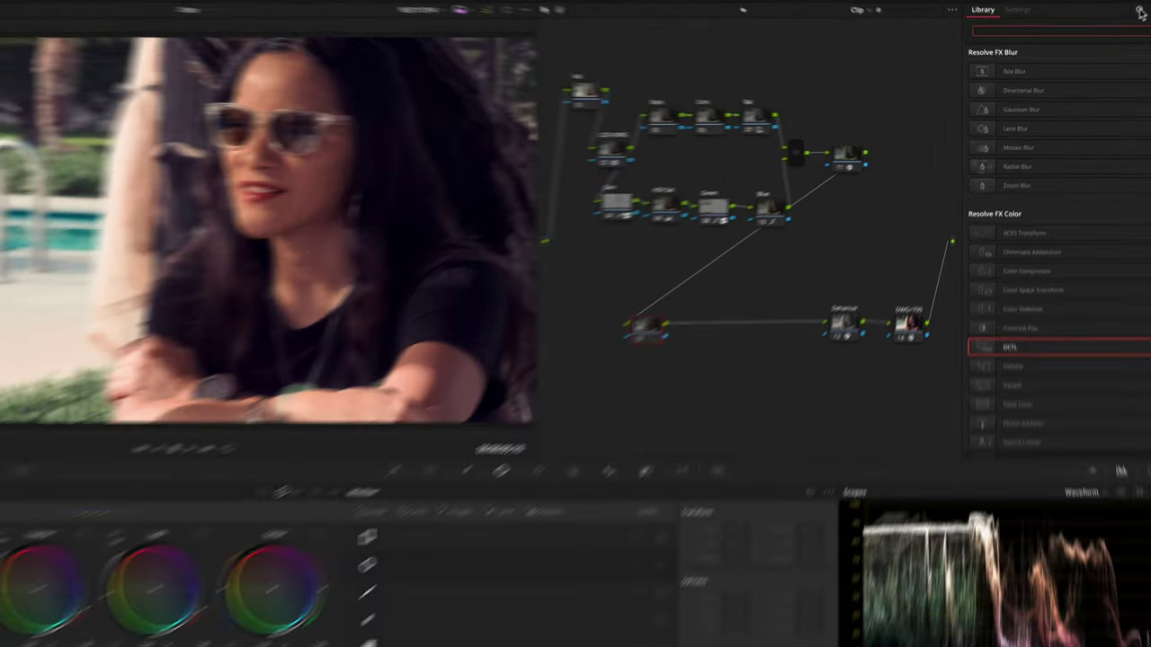
type("de")
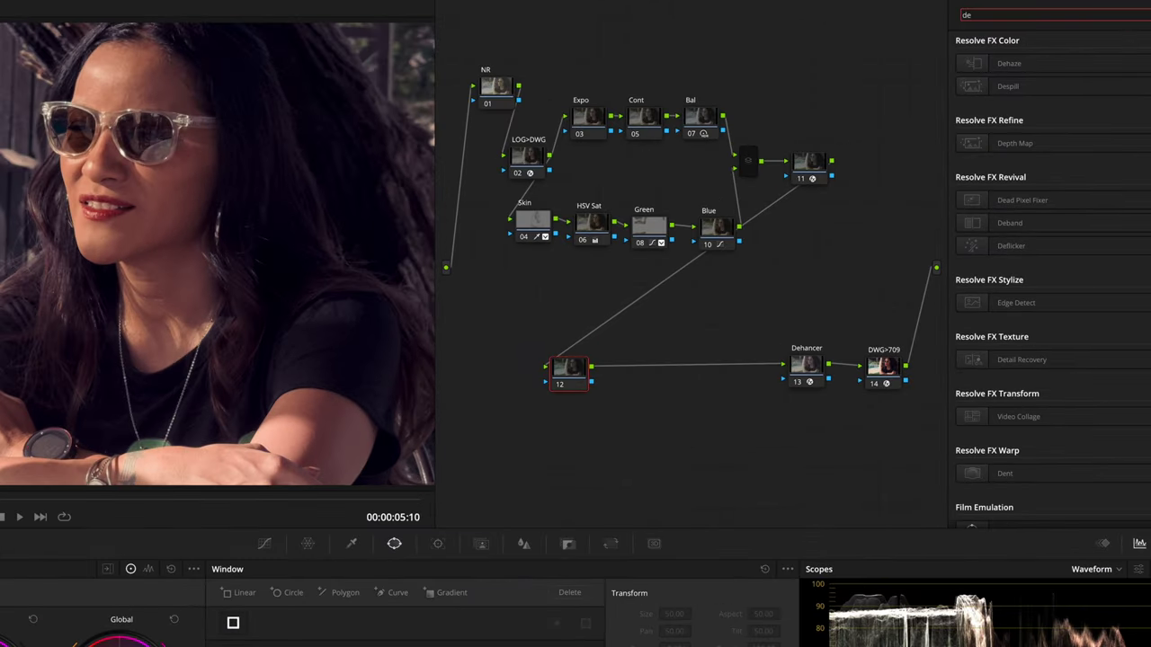
left_click_drag(961, 149, 567, 383)
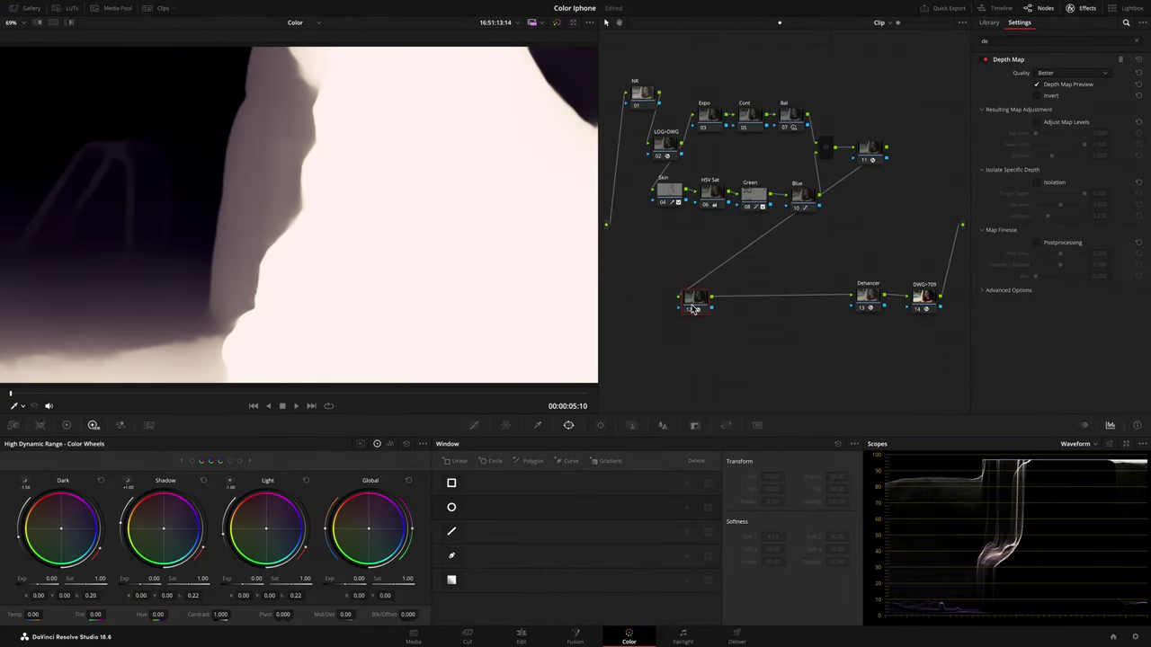
Step: Enable Adjust Map Levels, set Far Limit to 0.080, turn off Depth Map Preview, and add node 13
left_click(1037, 121)
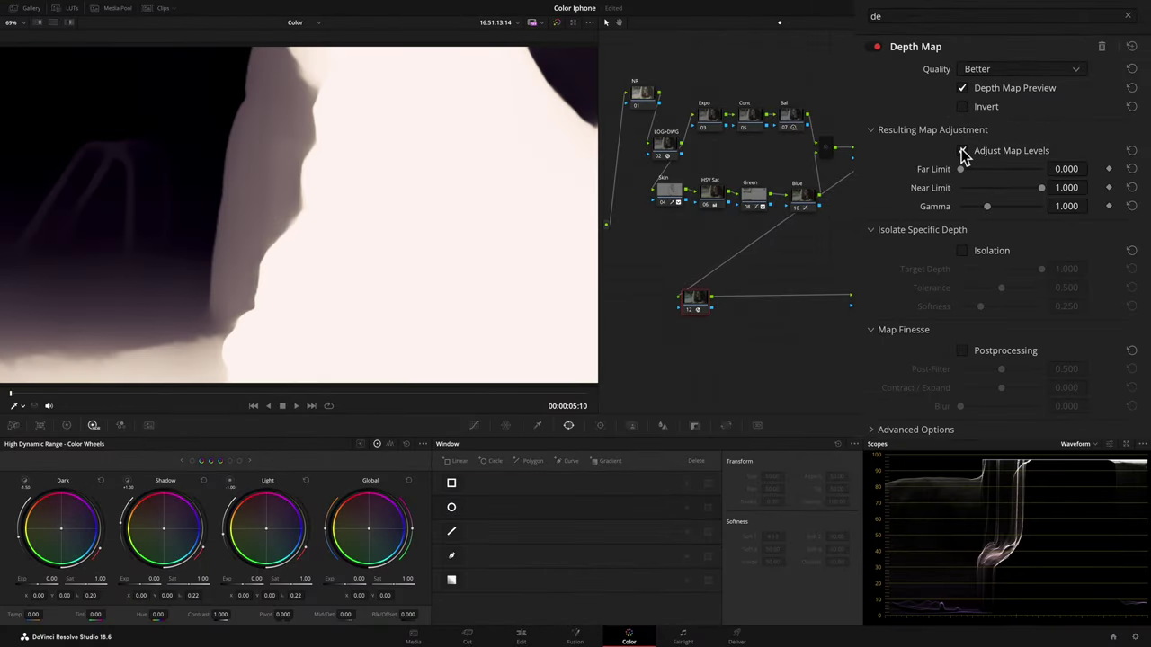
left_click(1062, 171)
type("0.080")
key("Return")
left_click(1038, 86)
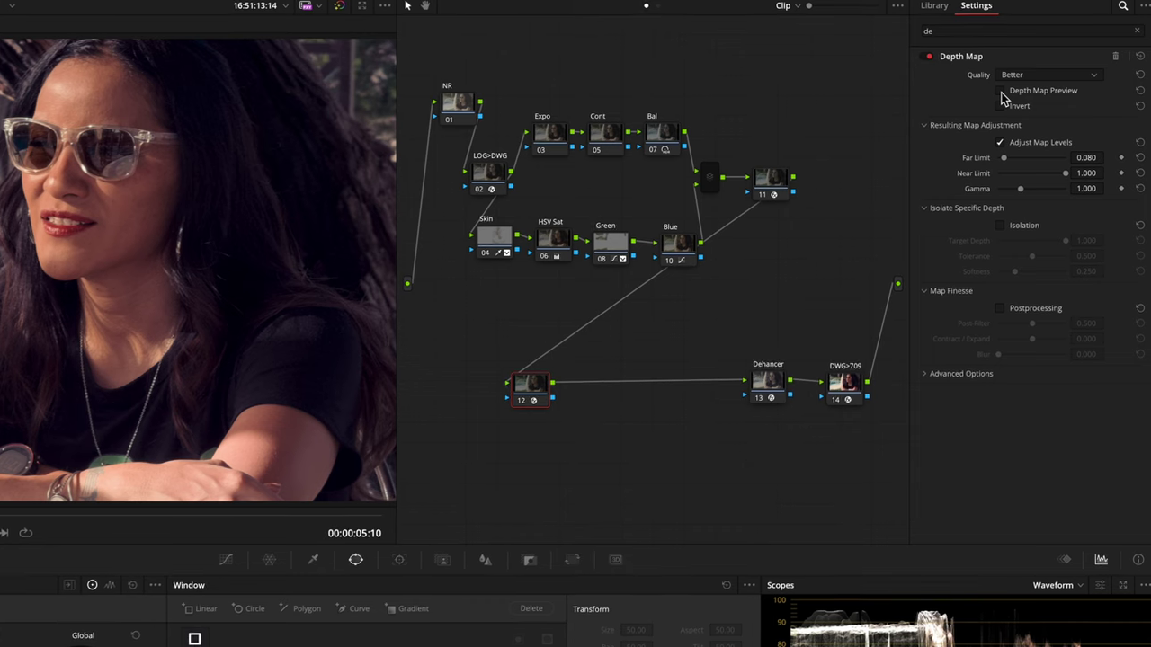
key("alt+s")
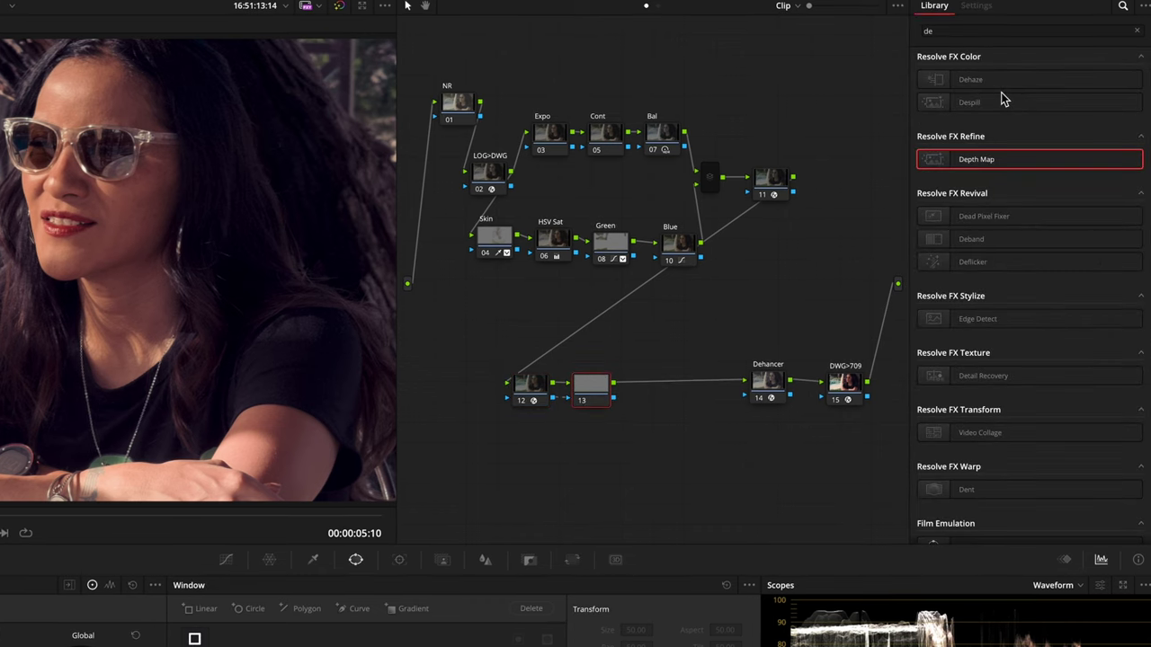
Step: Search 'blur', apply Lens Blur to node 13, and bring its Blur Size down to 2.80
left_click(961, 32)
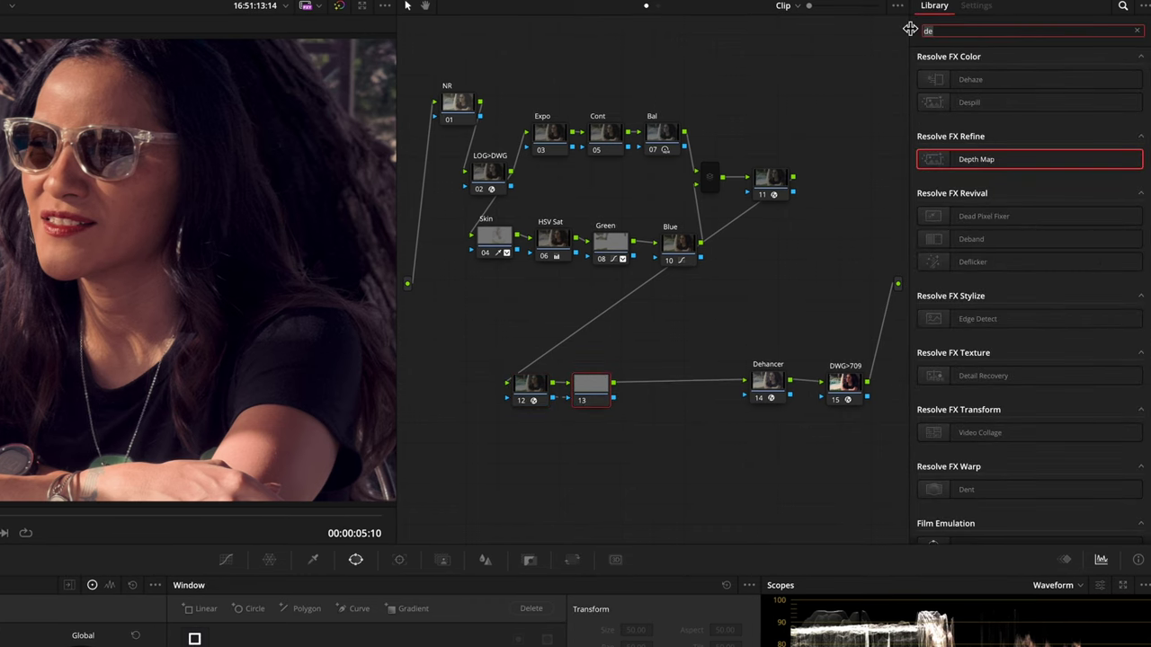
key("BackSpace")
key("BackSpace")
type("blur")
left_click_drag(974, 148, 616, 391)
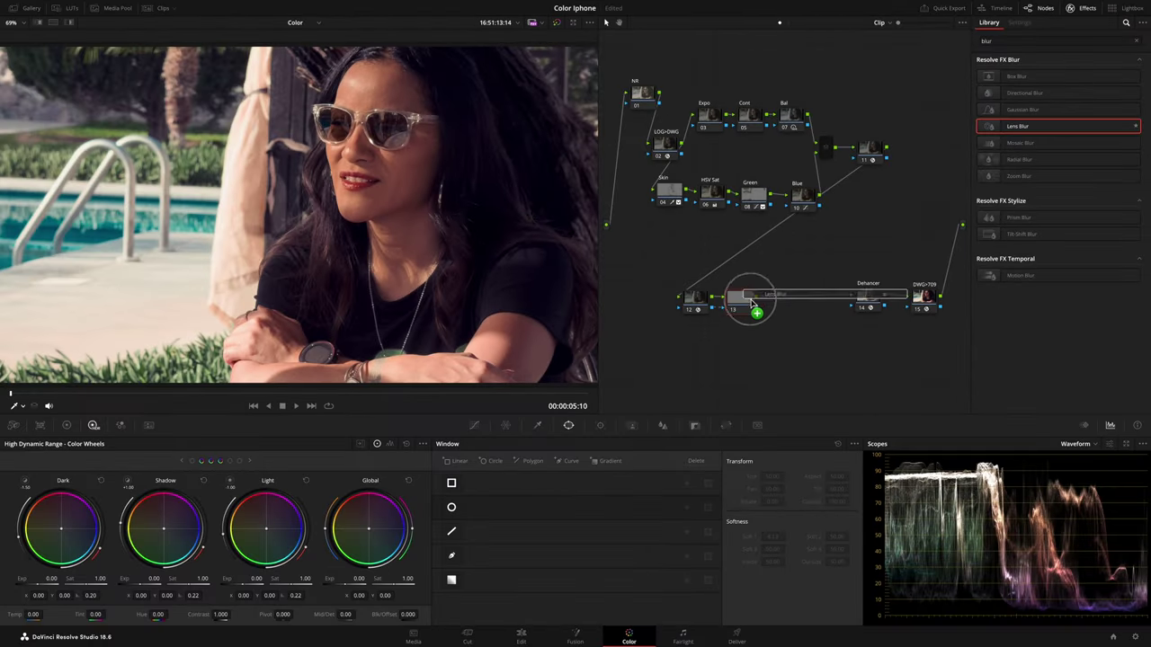
left_click_drag(752, 302, 744, 304)
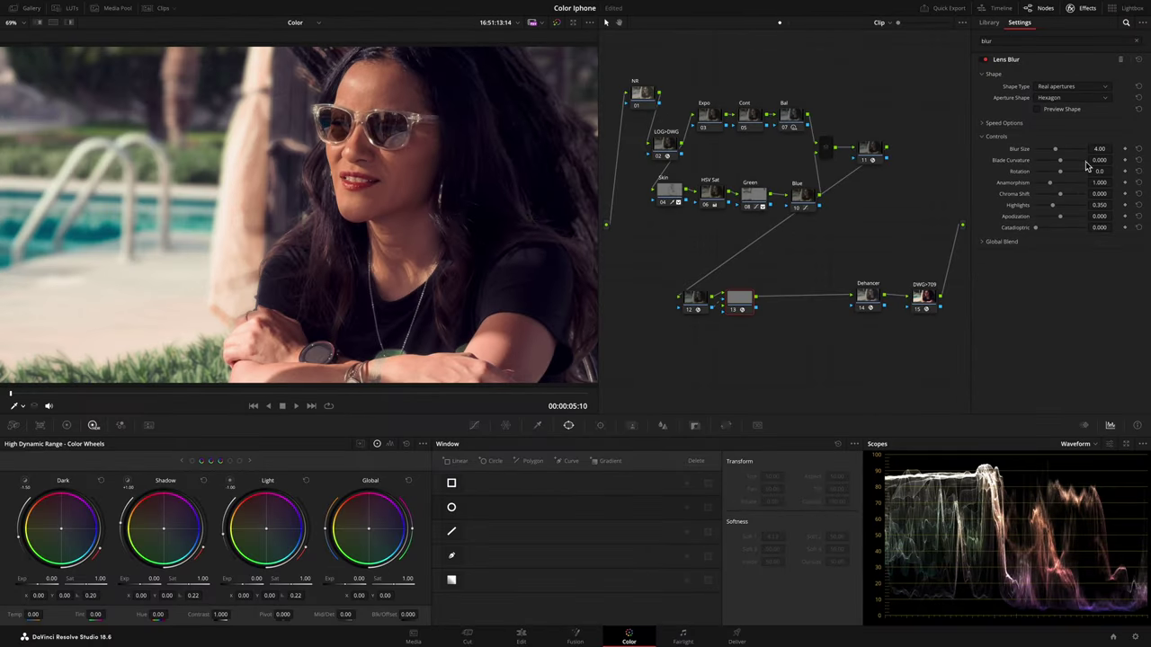
type("2")
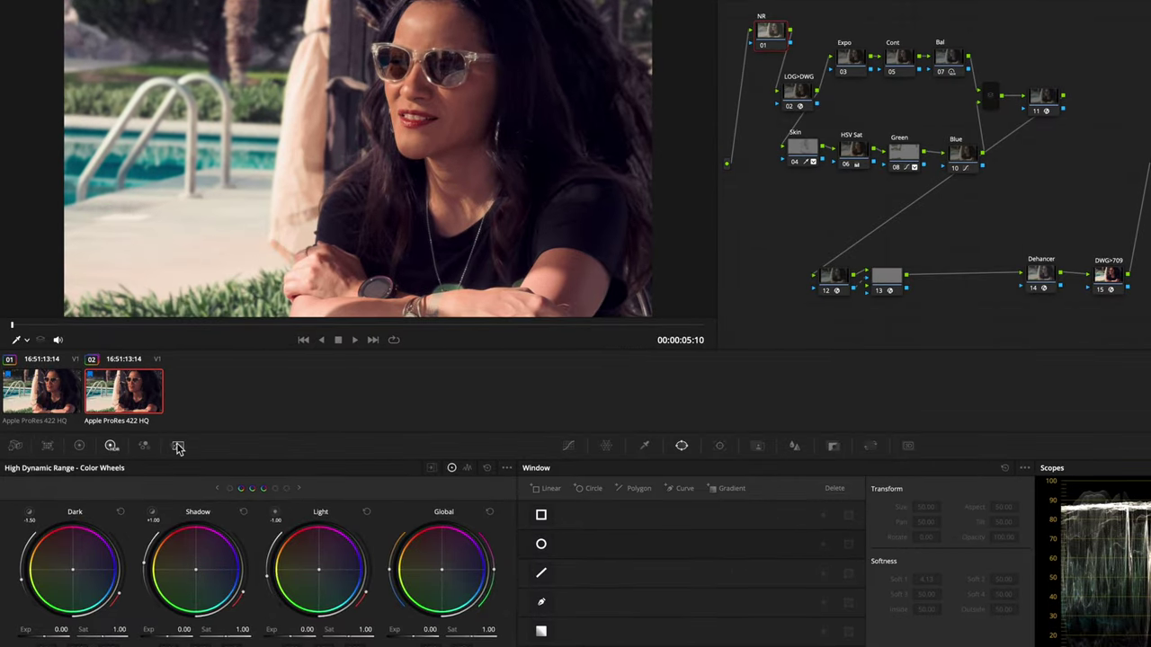
Step: Set the NR node's Temporal NR to 3 frames with Better motion estimation
left_click(172, 440)
left_click(85, 512)
left_click(77, 563)
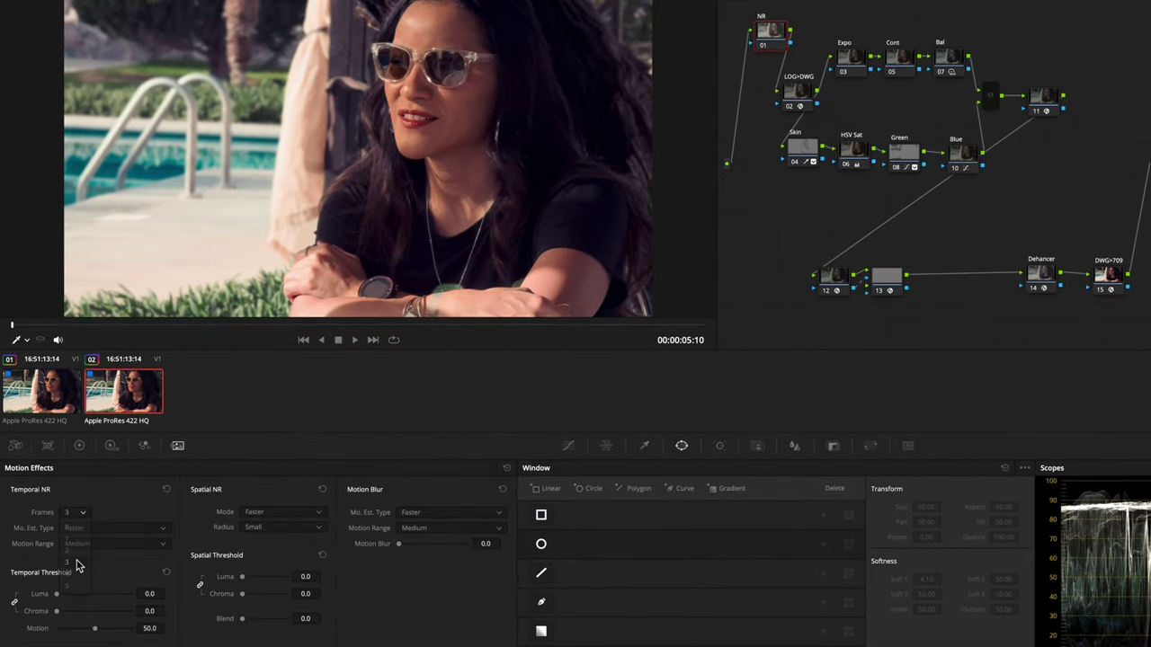
left_click(96, 528)
left_click(96, 556)
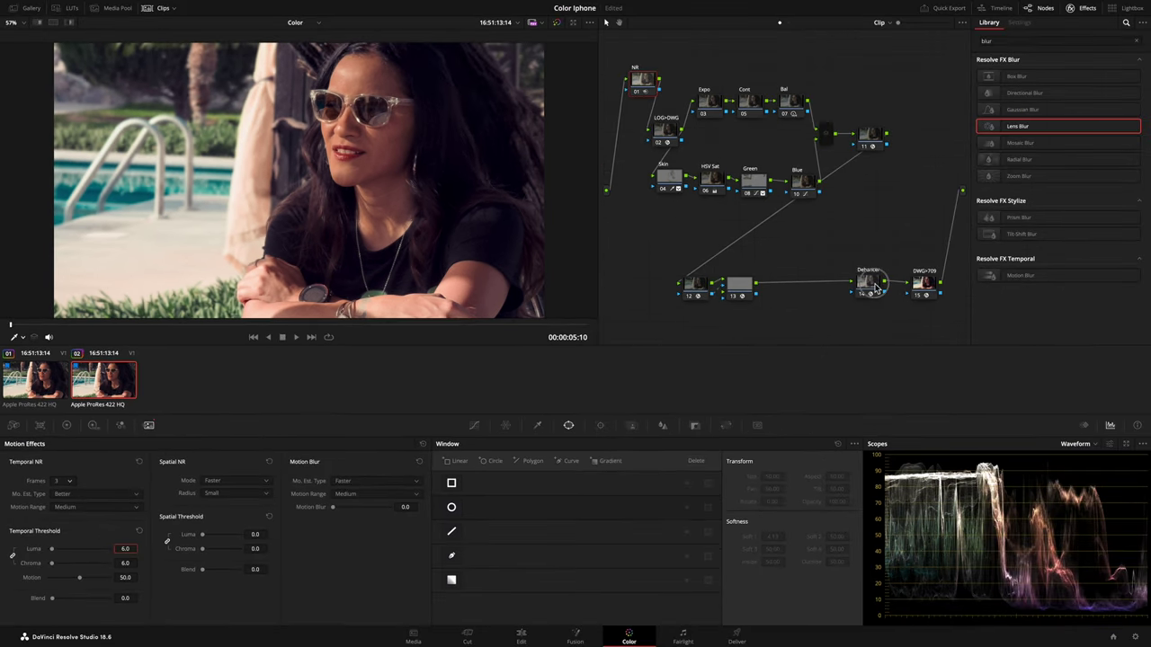
left_click(876, 288)
Step: Switch Dehancer's Film Grain profile to Custom with Size 2 and Amount 10
scroll(1009, 295, "down", 5)
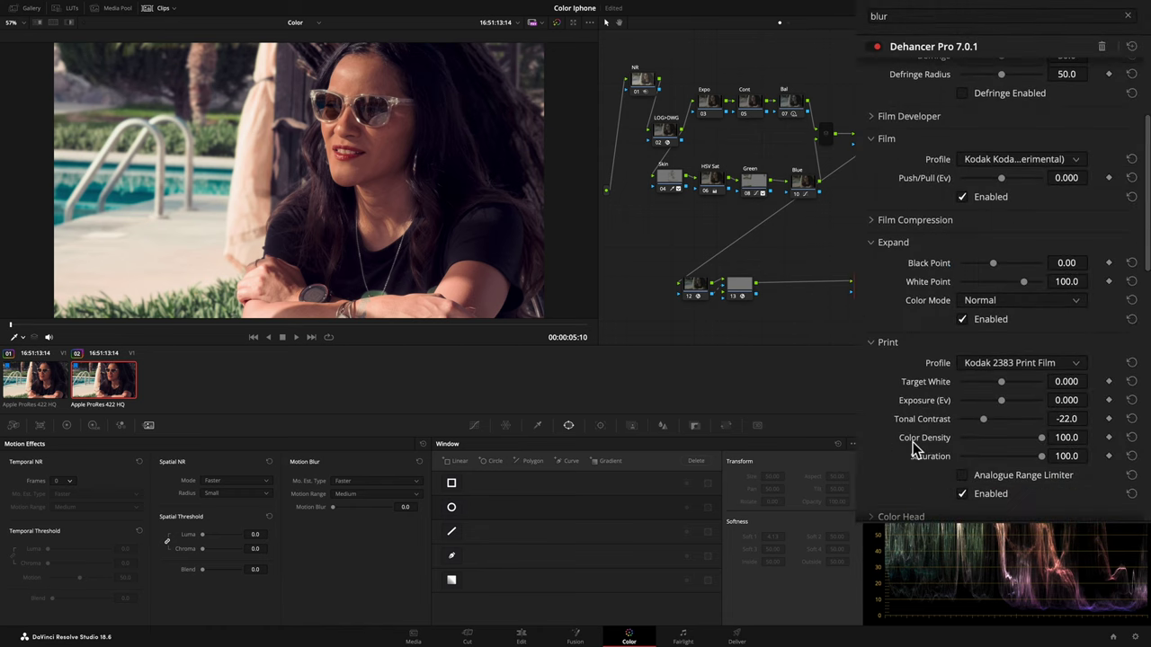
scroll(911, 444, "down", 2)
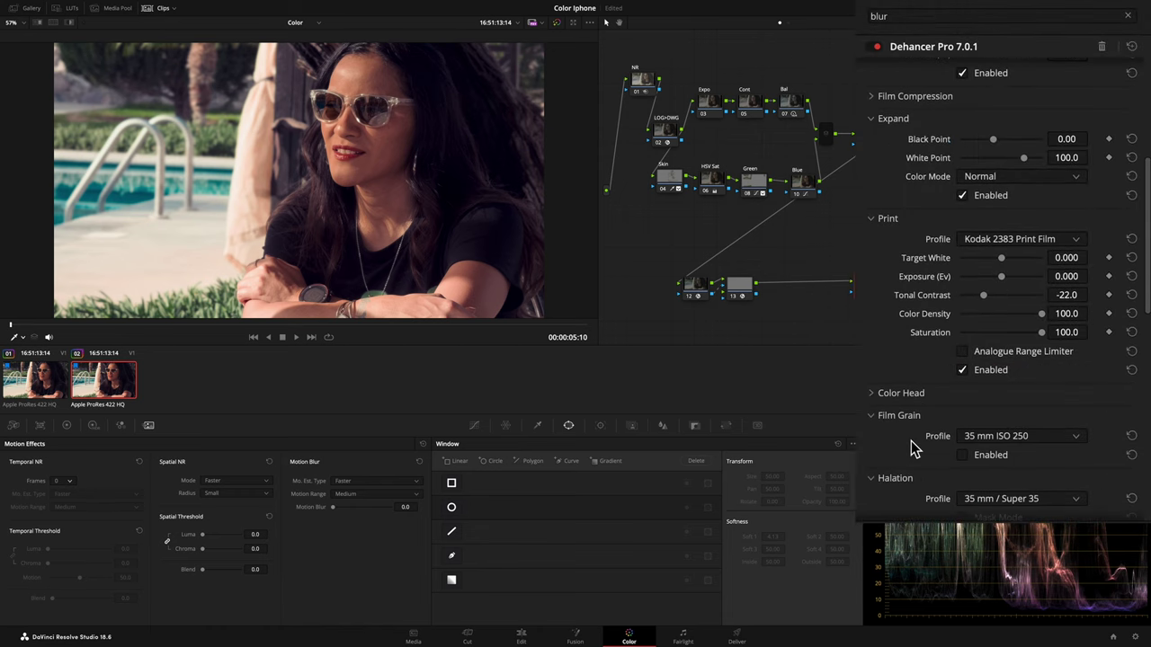
left_click(991, 441)
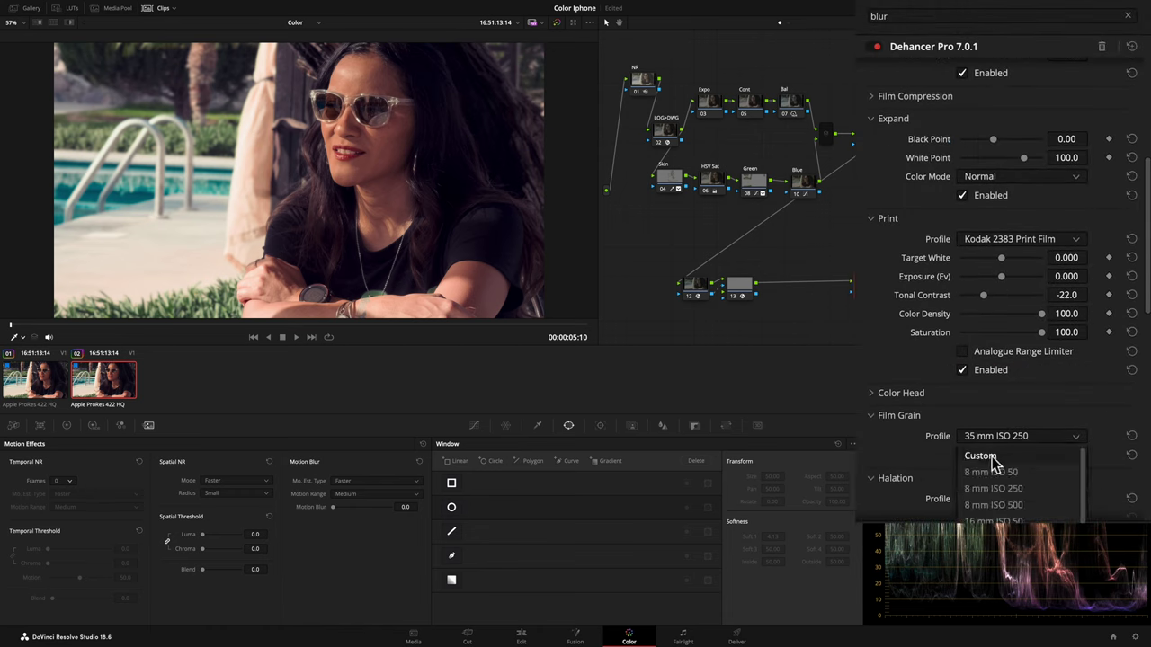
left_click(995, 459)
left_click(1066, 455)
type("2")
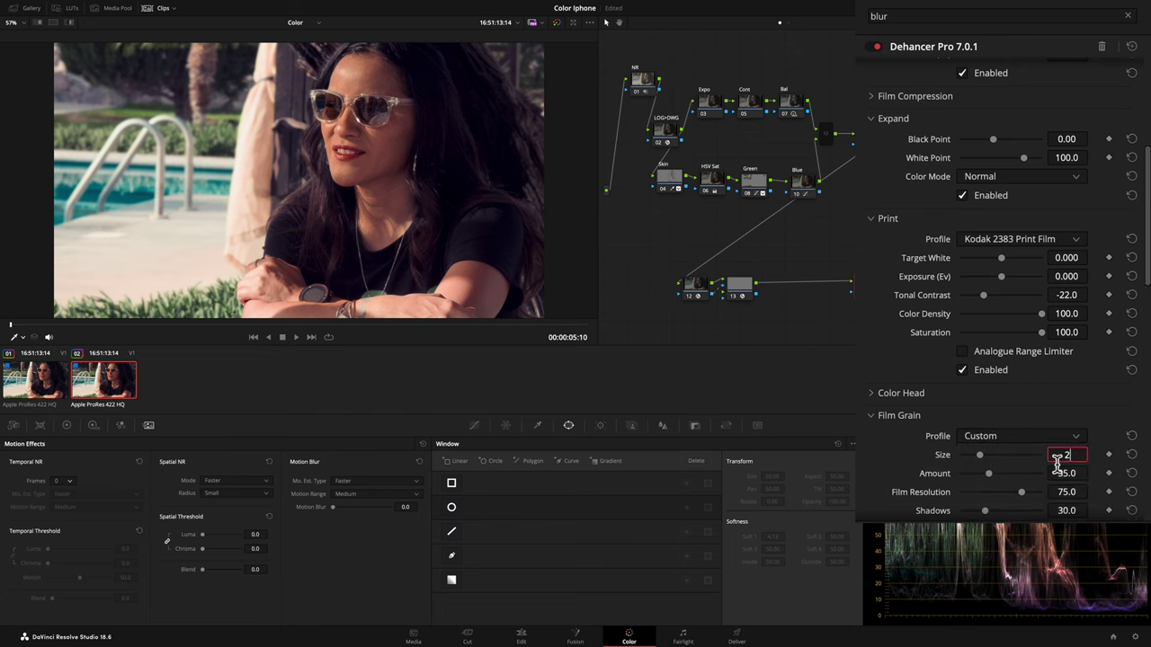
key("Return")
left_click(1061, 464)
type("10")
key("Return")
Step: Set grain Shadows 15, Midtones 45, Highlights 20 and Chroma 15
left_click(1066, 474)
type("15")
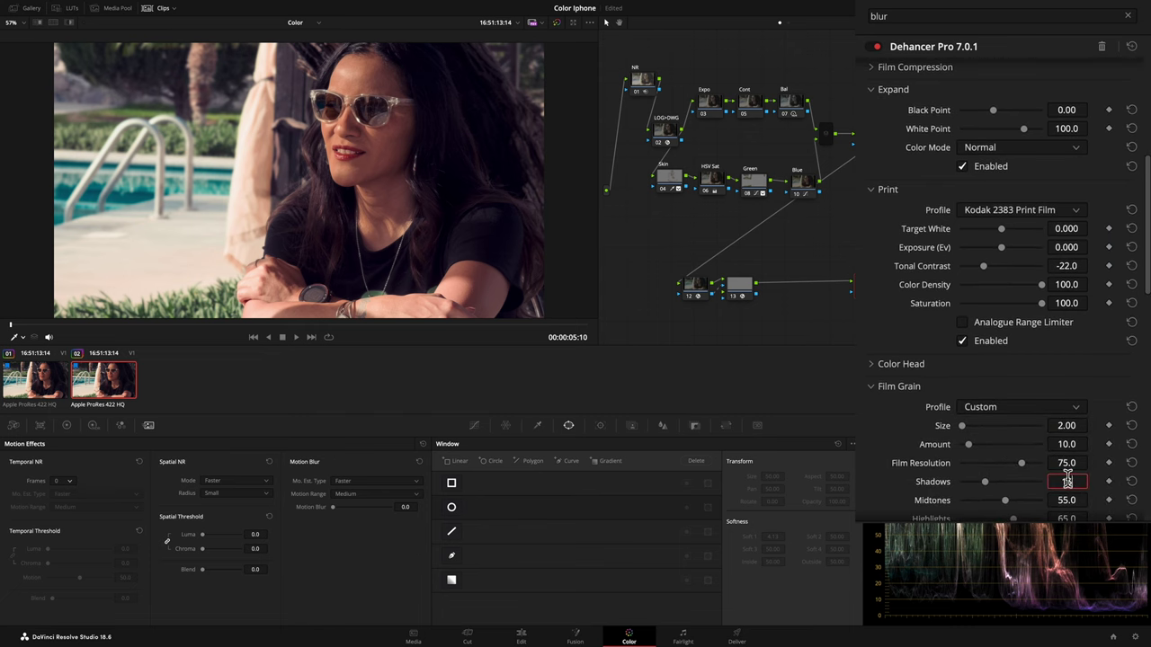
key("Return")
left_click(1067, 481)
type("45")
key("Return")
left_click(1067, 500)
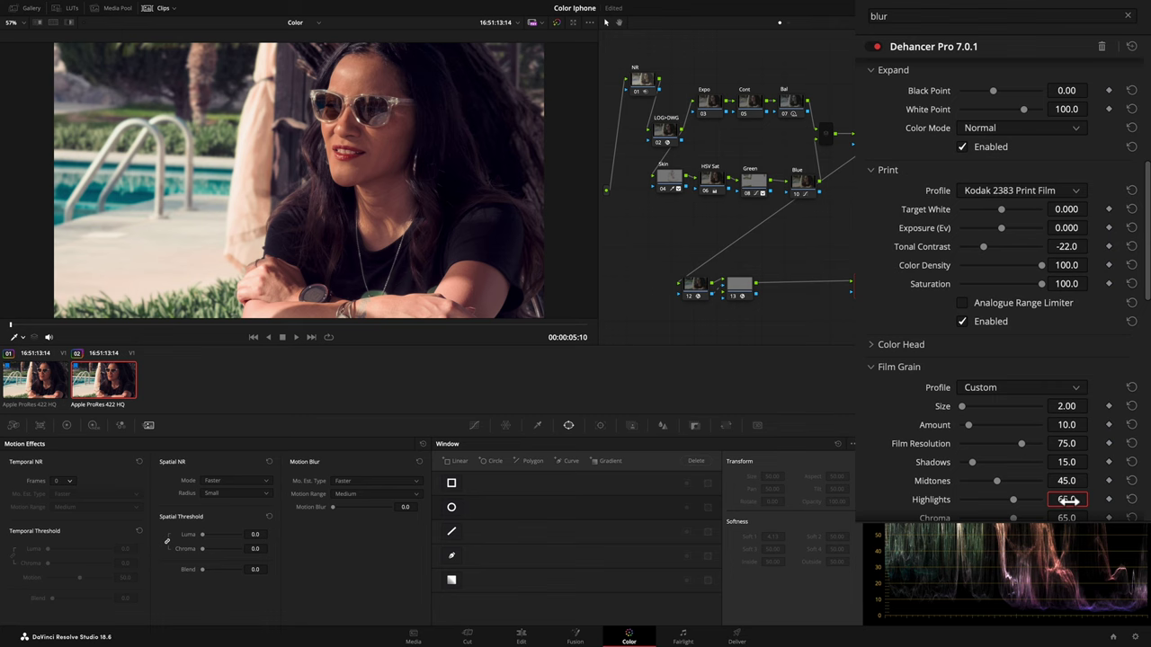
type("20")
key("Return")
left_click(1067, 500)
type("15")
key("Return")
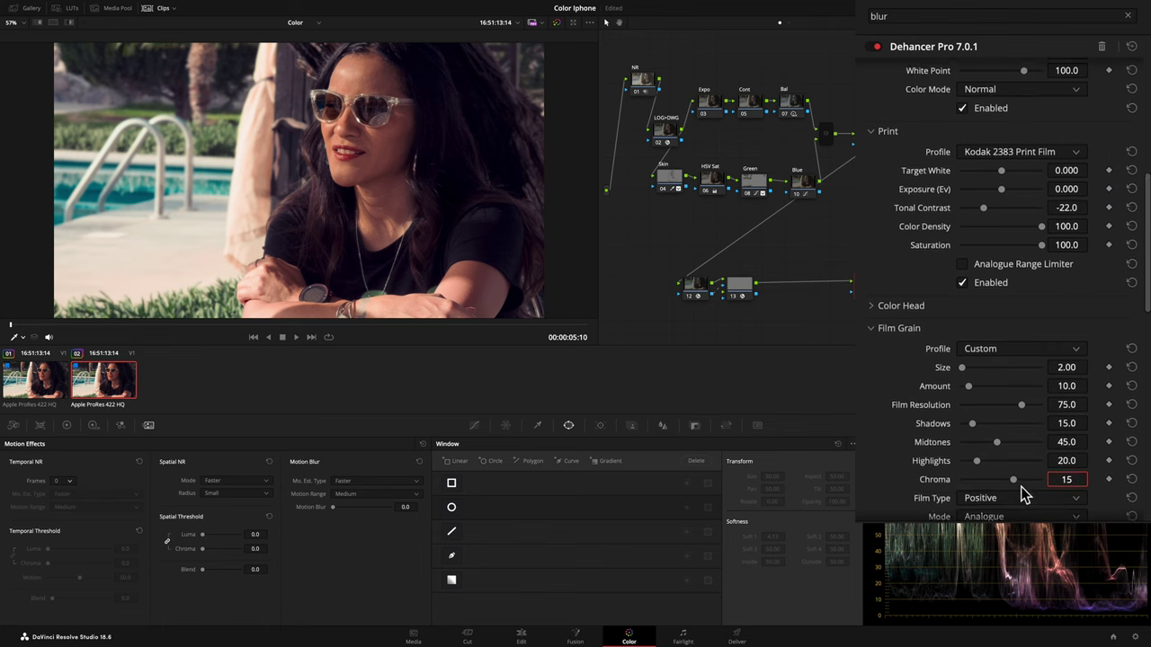
Step: Turn on Dehancer Bloom with the 65 mm / 70 mm profile
scroll(1036, 341, "down", 2)
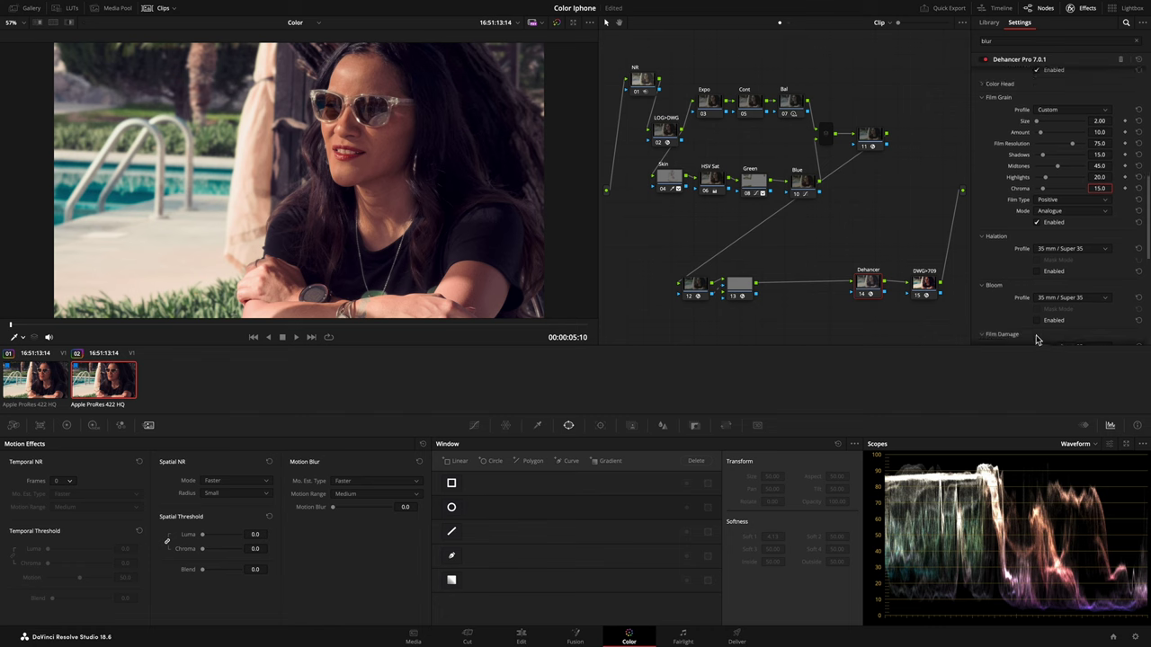
left_click(1051, 298)
left_click(1058, 351)
left_click(1039, 321)
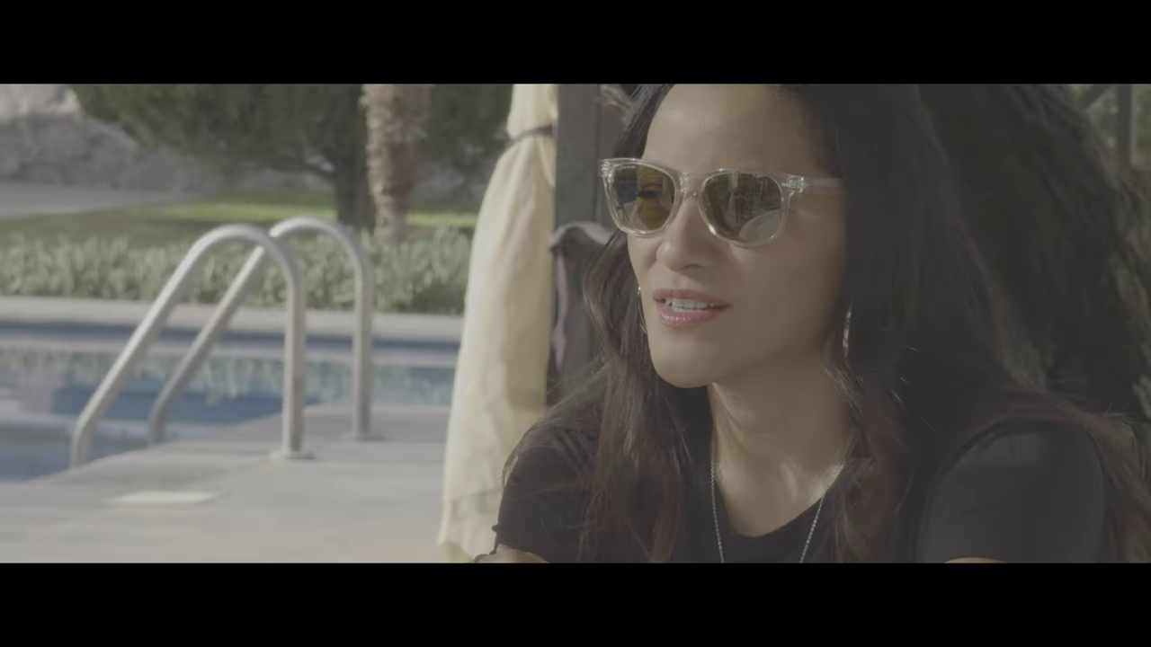